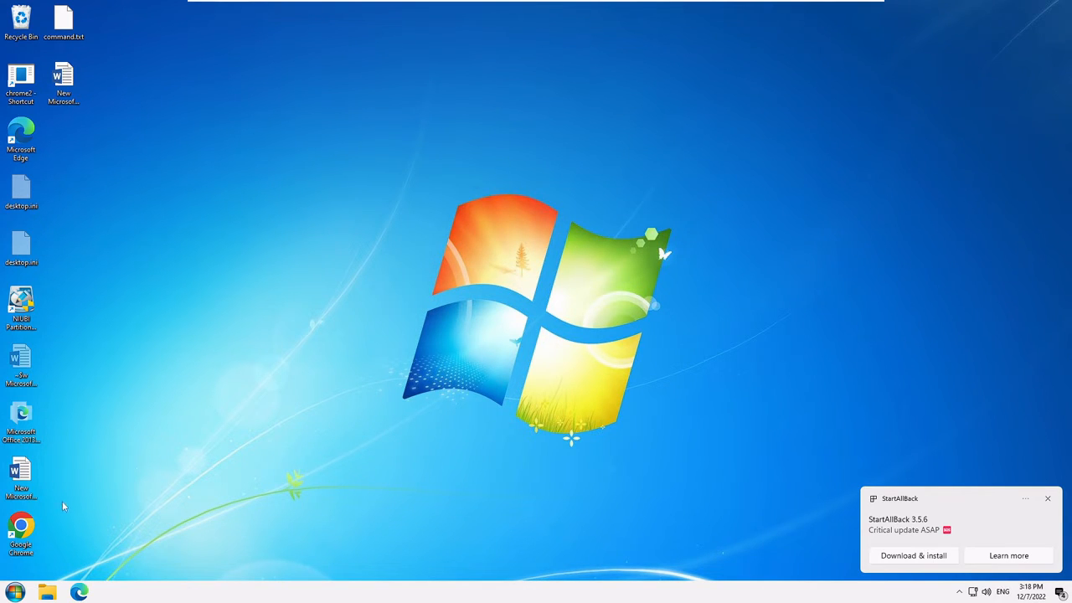
click(15, 591)
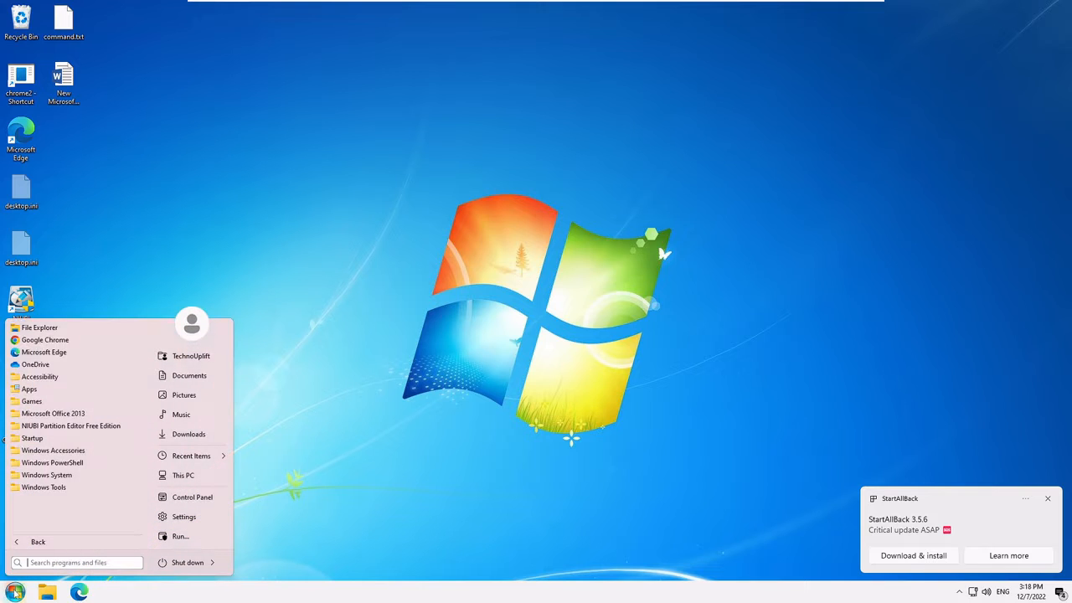
click(57, 406)
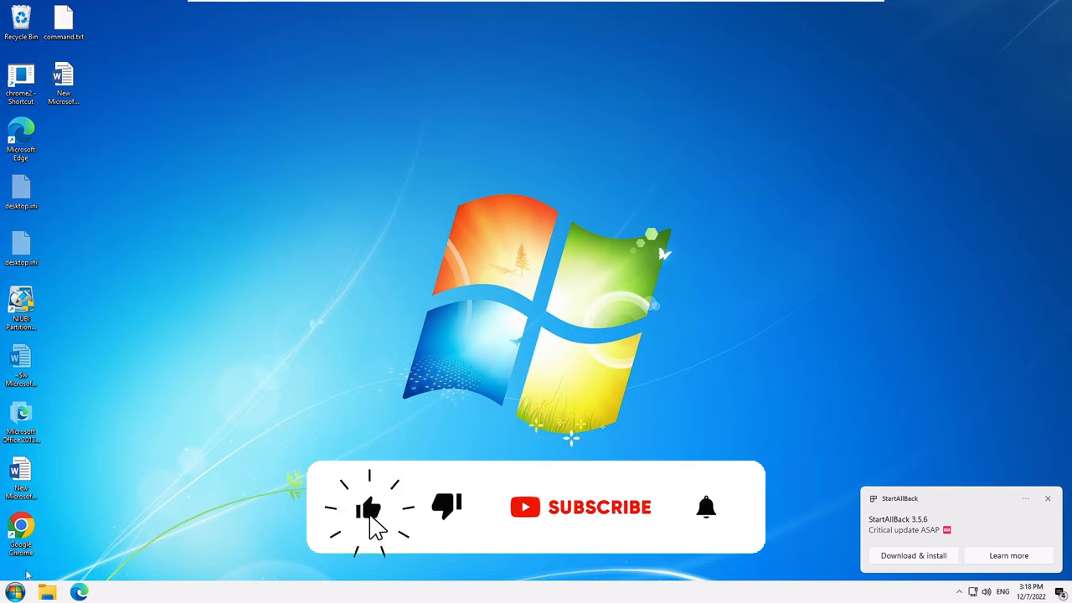
click(16, 592)
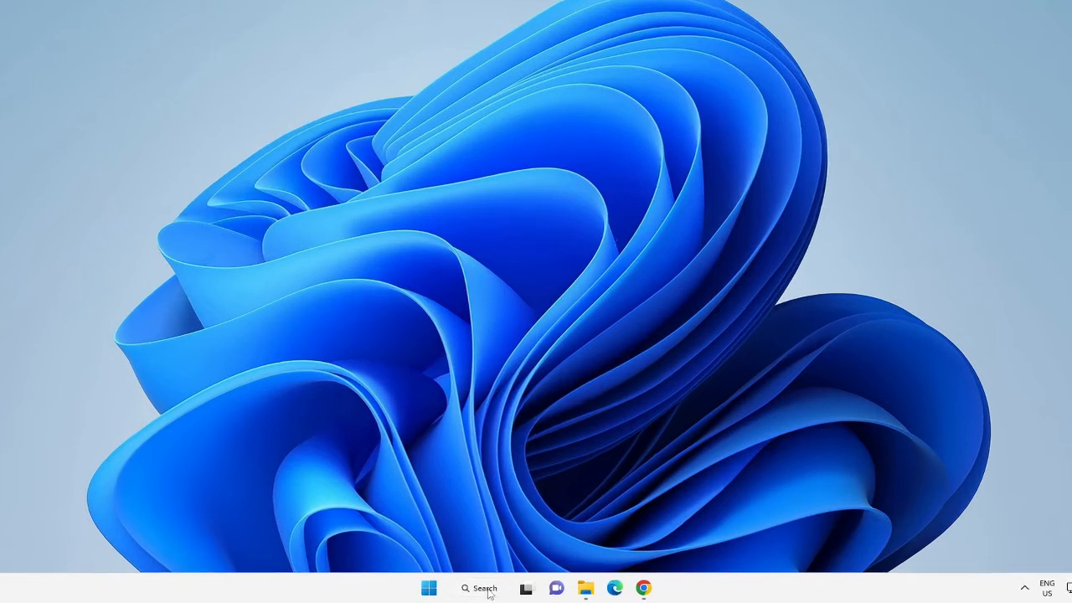
Search Windows for "restore" and open the Create a restore point settings
click(493, 589)
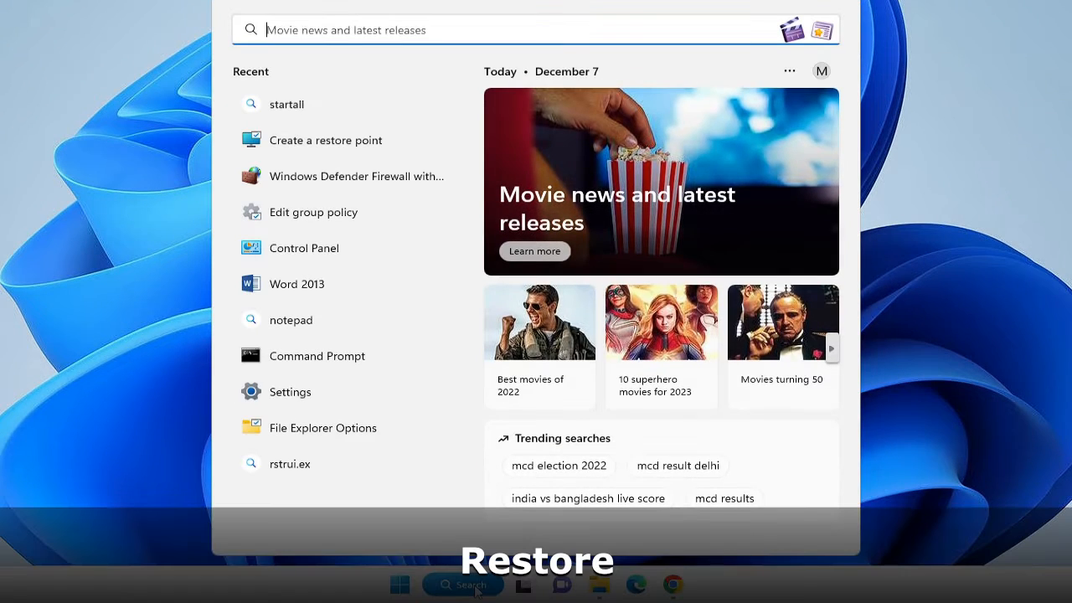
text(restore)
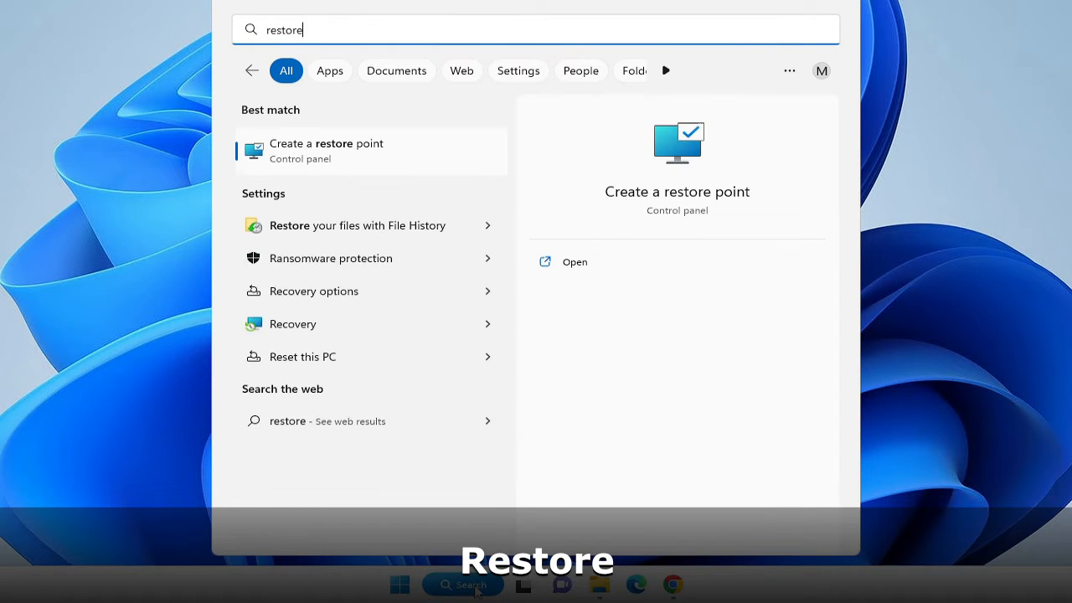
click(352, 153)
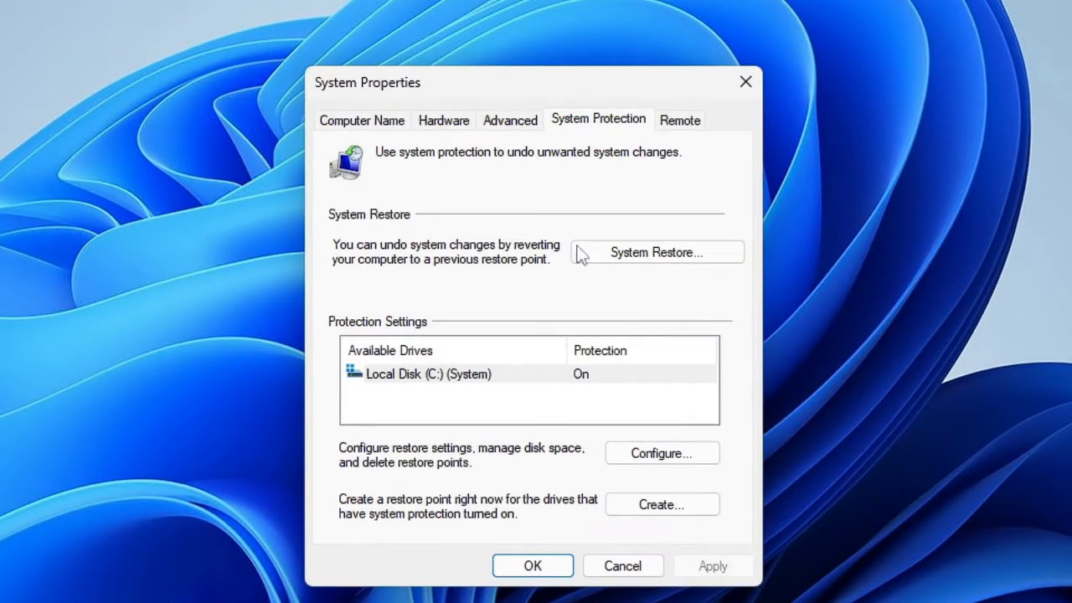
Create a system restore point described as "Original Windows 11" and close the System Properties dialog
click(670, 507)
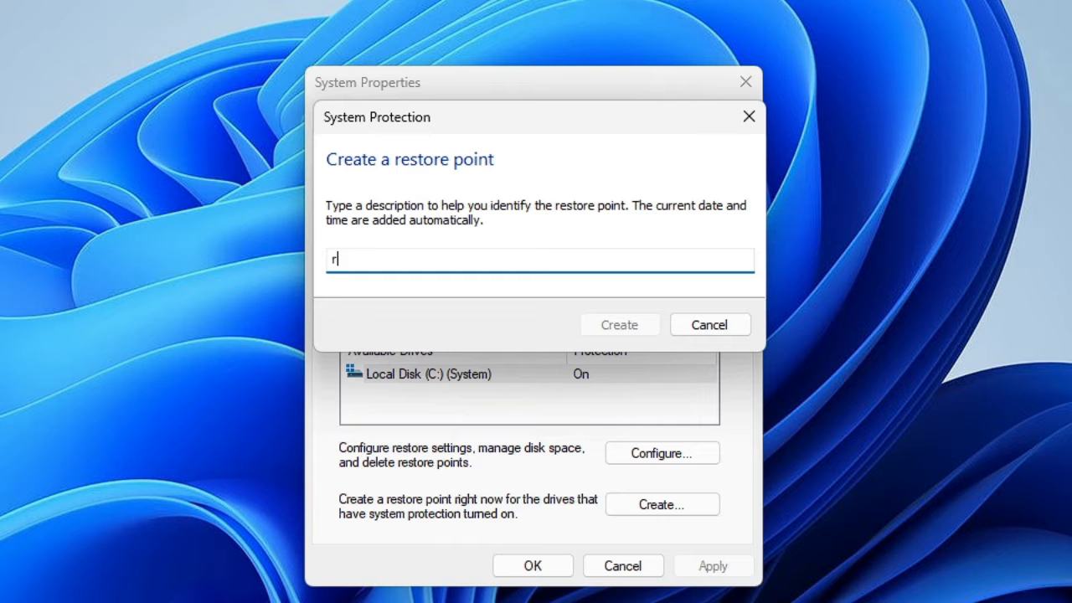
key(BackSpace)
text(Or)
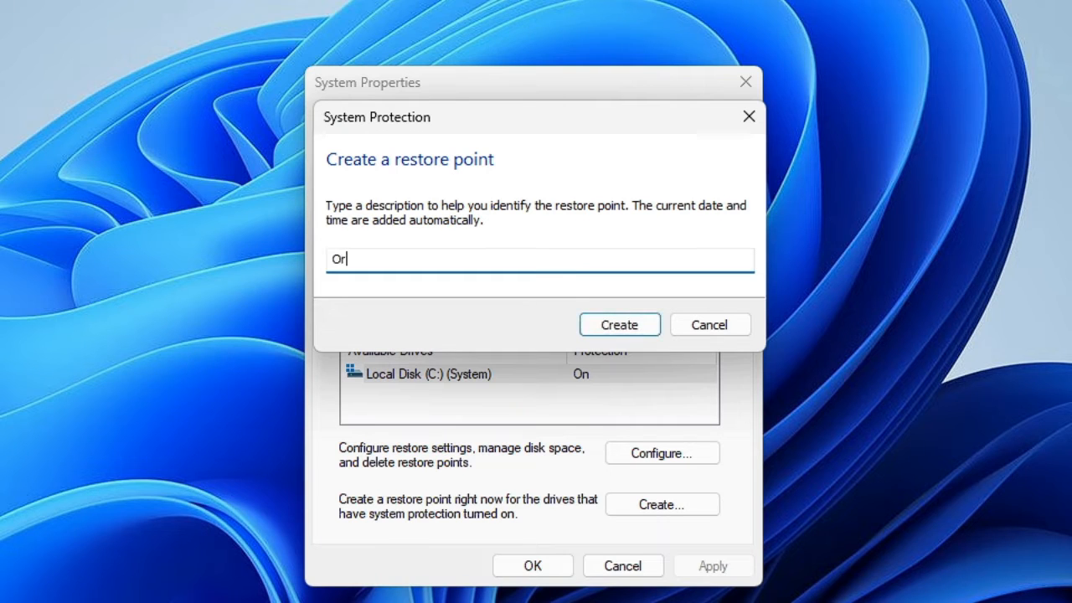
text(iginal Windows 11)
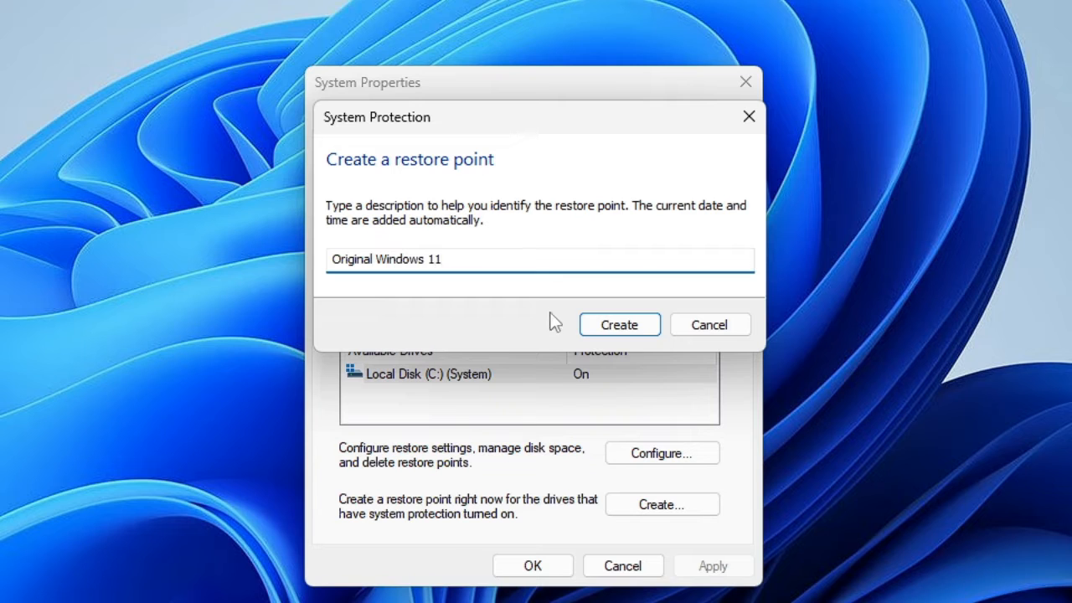
click(609, 325)
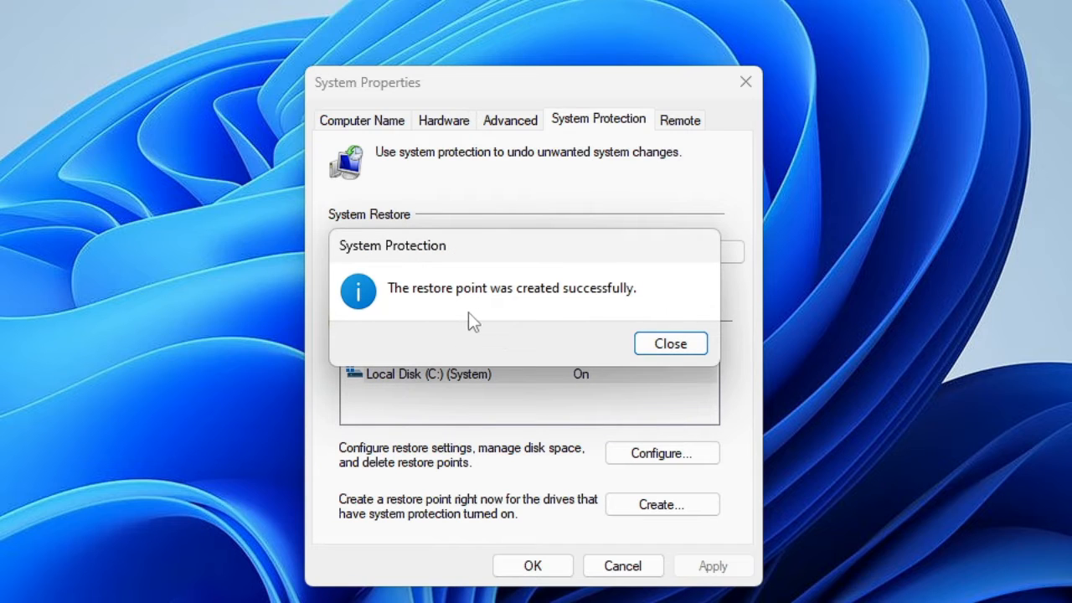
click(671, 346)
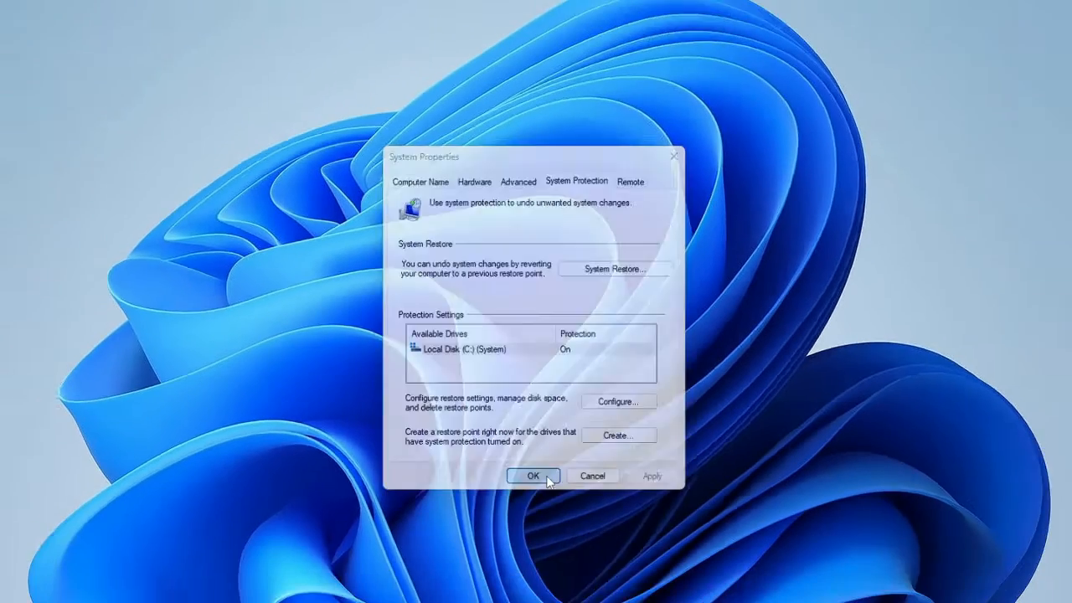
click(553, 568)
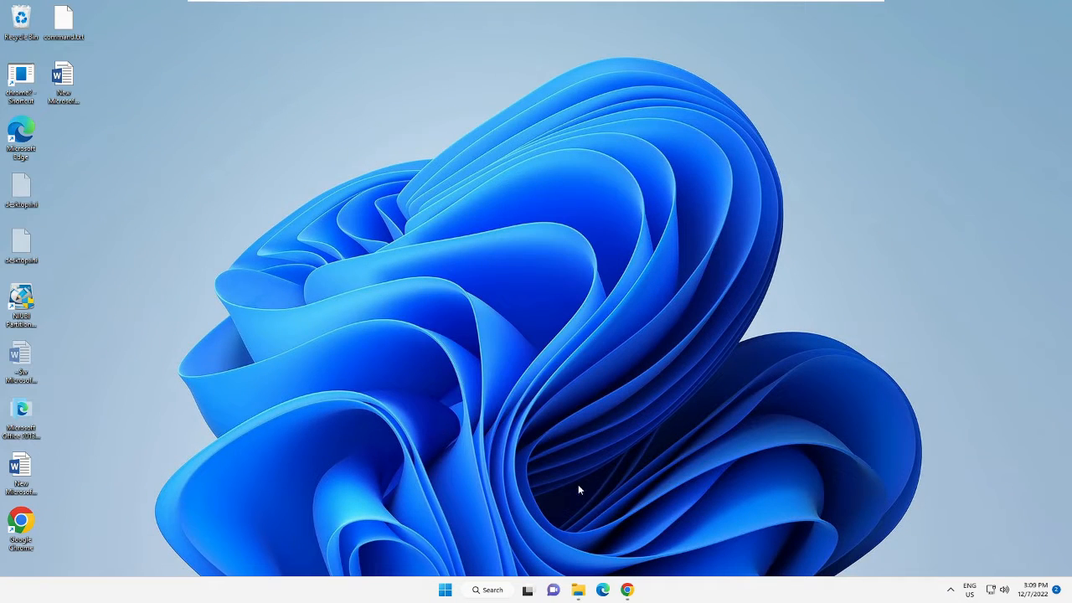
Switch to Chrome and download Windows 7 Pack for 11.zip from Google Drive despite the virus scan warning
click(628, 590)
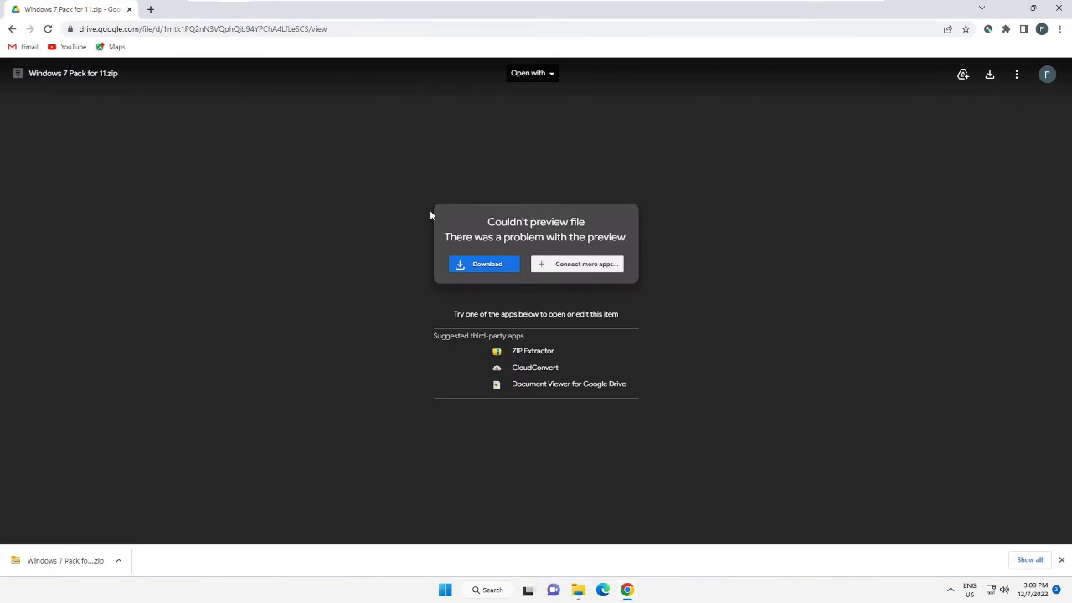
click(504, 269)
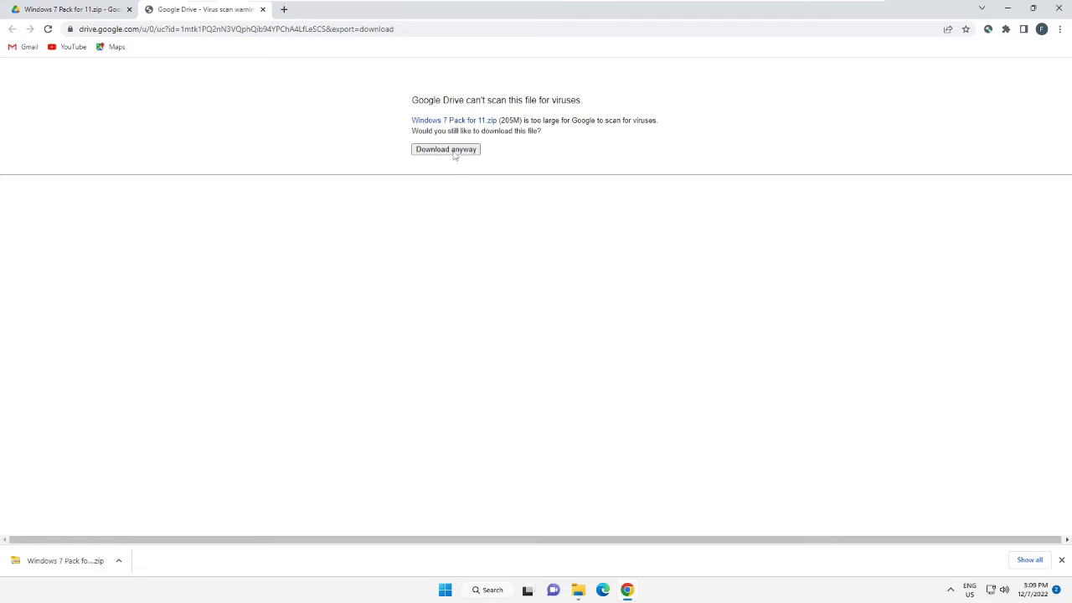
click(454, 152)
click(466, 150)
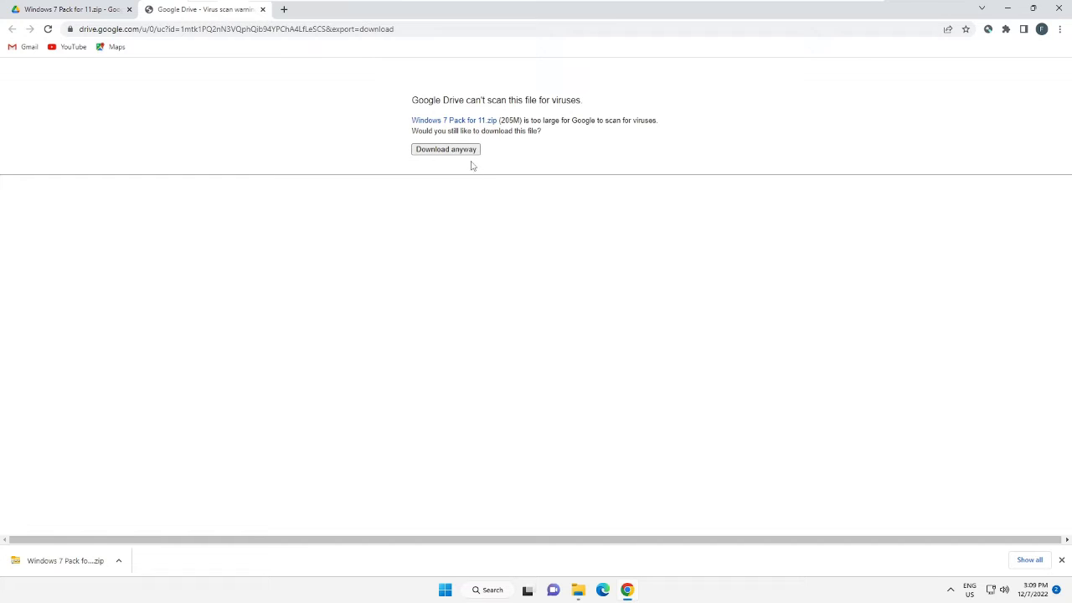
Show the downloaded Windows 7 Pack for 11 archive in its folder and extract it to the suggested destination
right_click(90, 563)
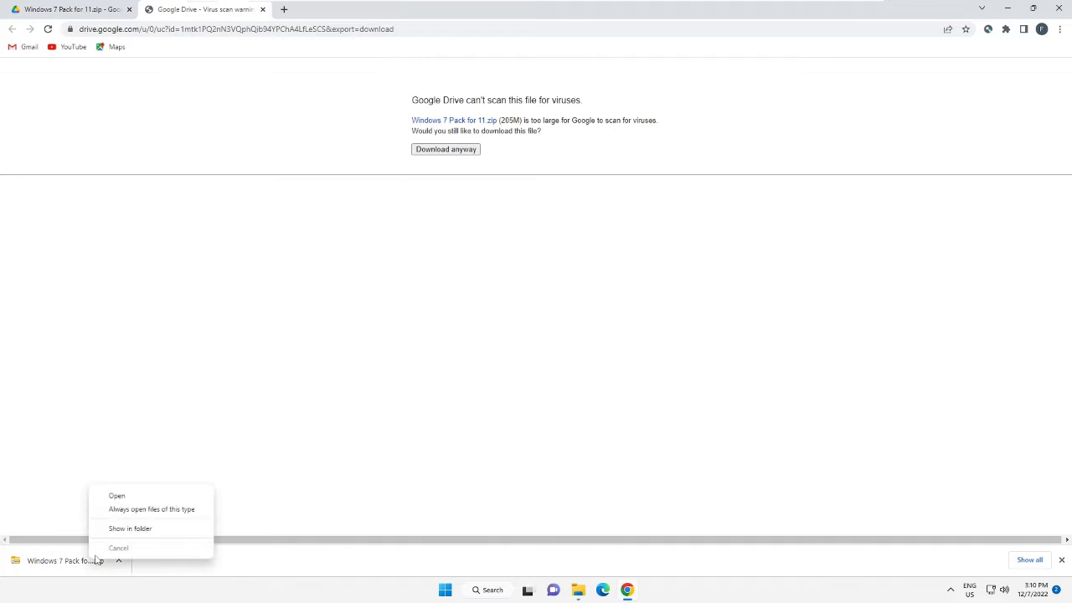
click(146, 530)
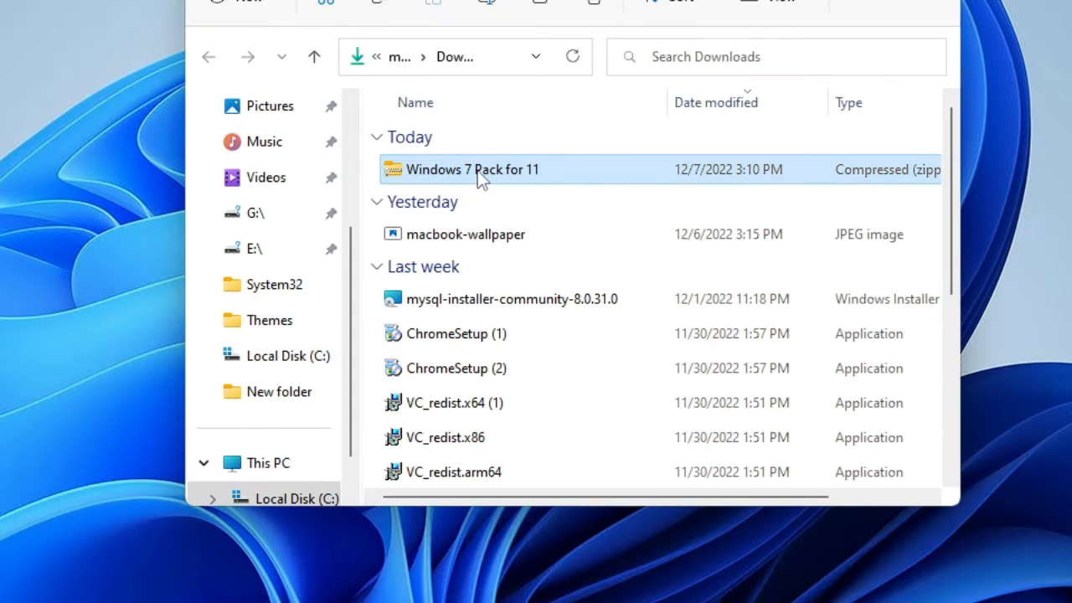
right_click(497, 170)
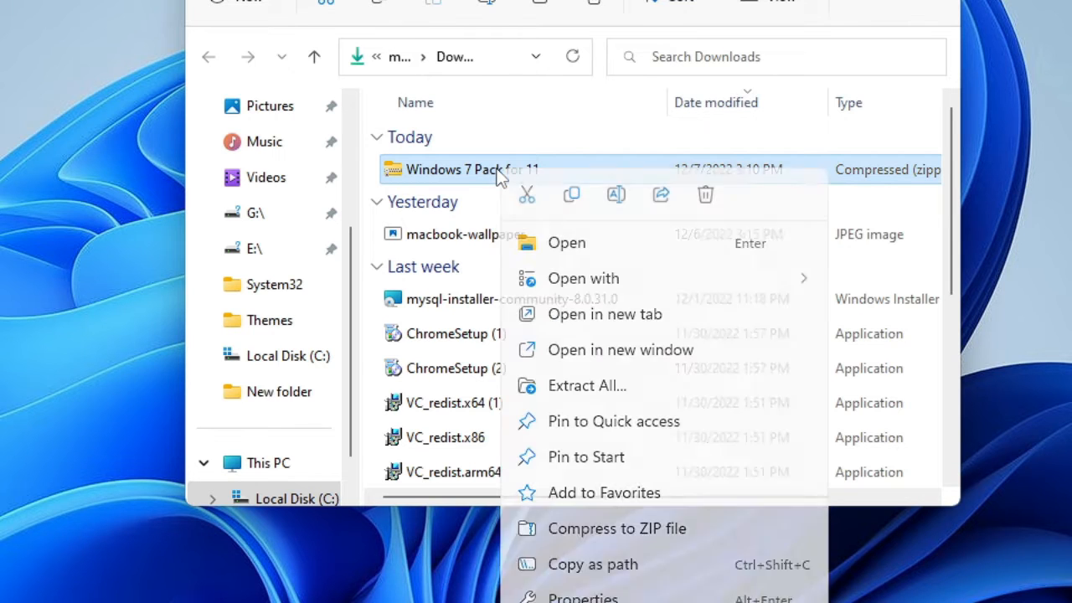
click(602, 388)
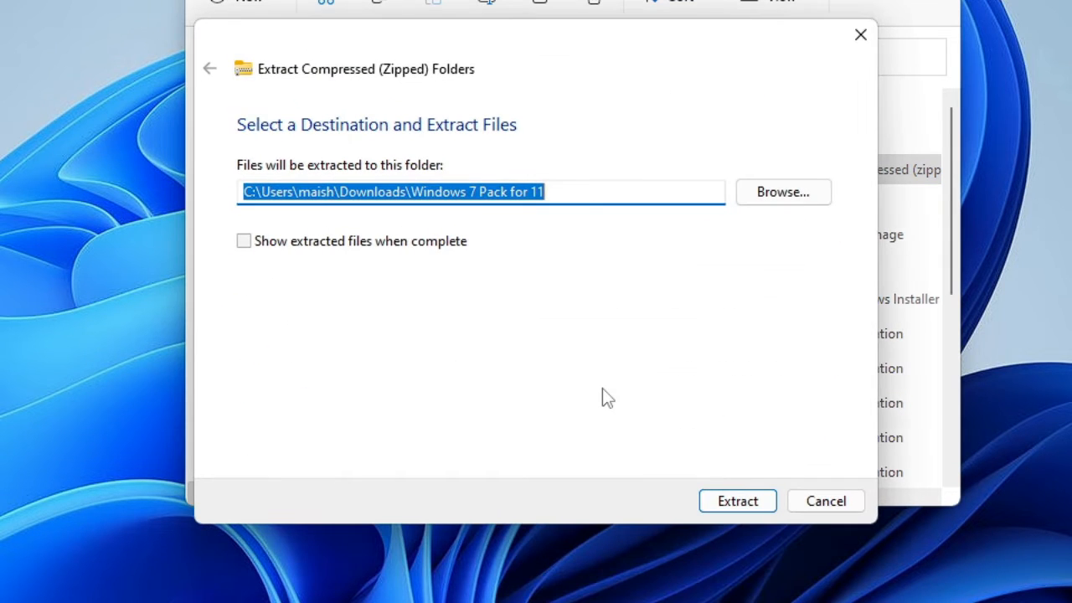
click(741, 502)
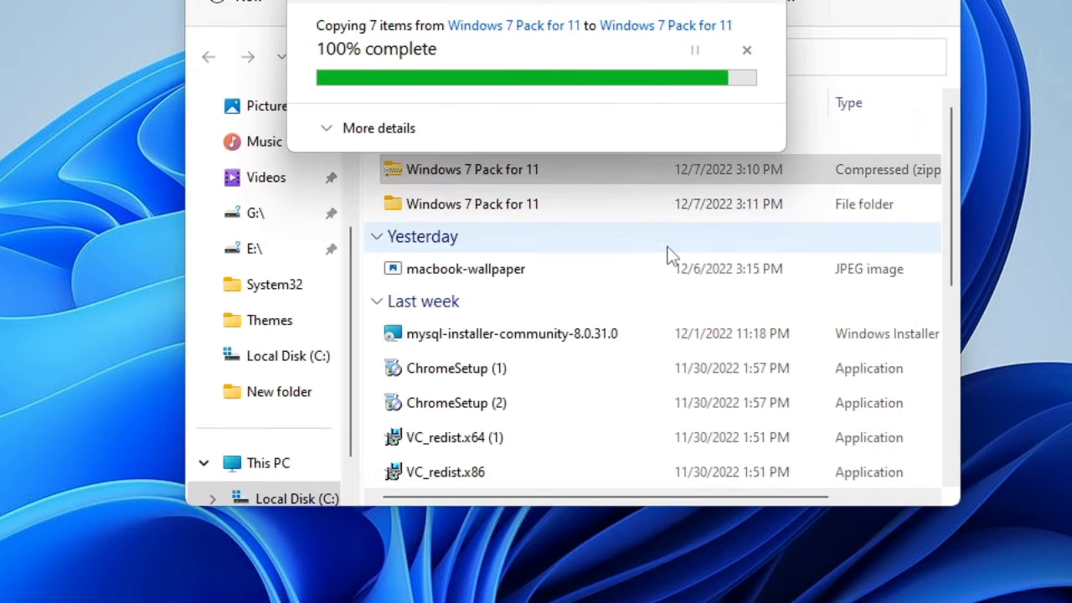
Open the extracted Windows 7 Pack for 11 folder and its Wallpaper subfolder
click(534, 213)
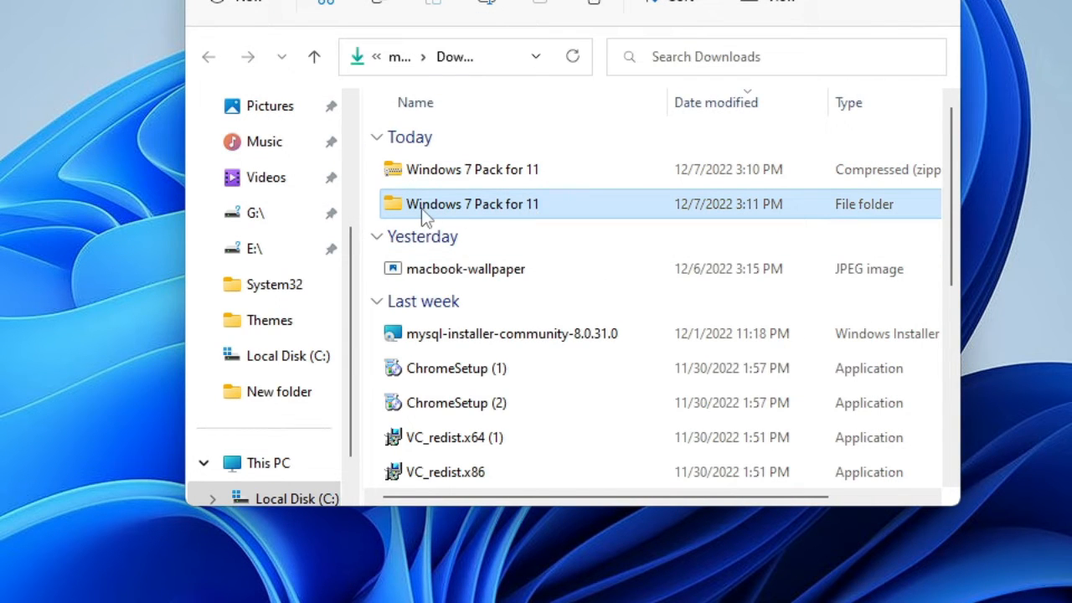
double_click(519, 209)
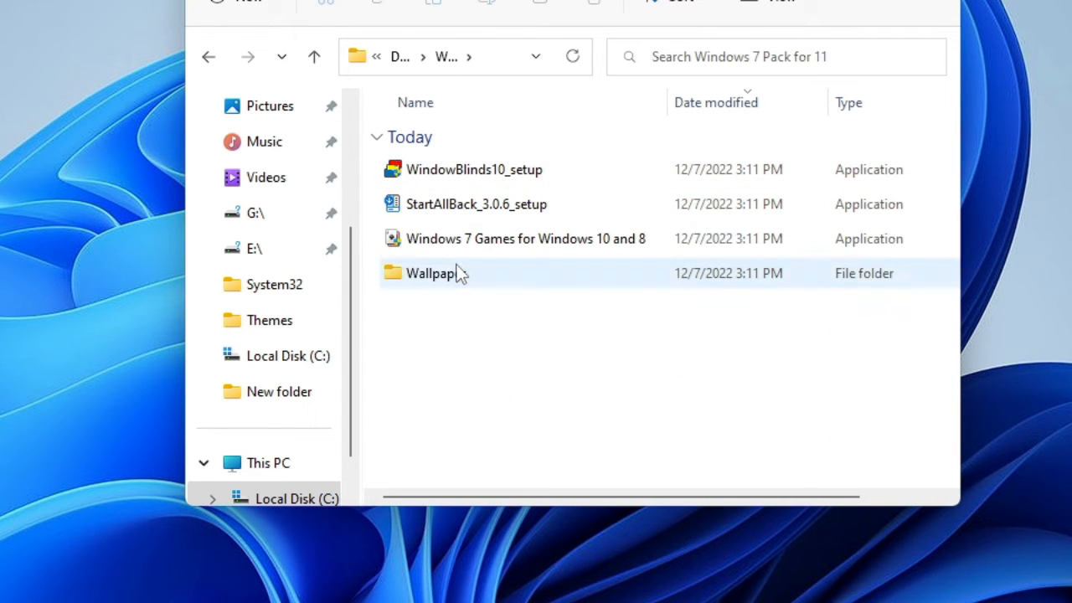
click(458, 274)
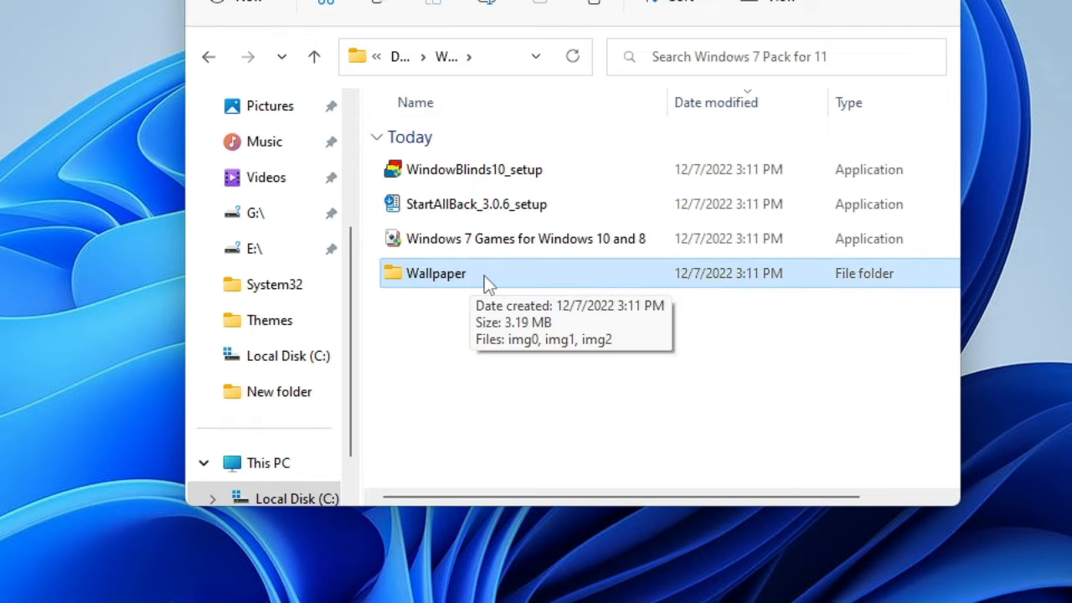
double_click(485, 275)
Set the img0 picture with the Windows 7 logo as the desktop background
click(484, 228)
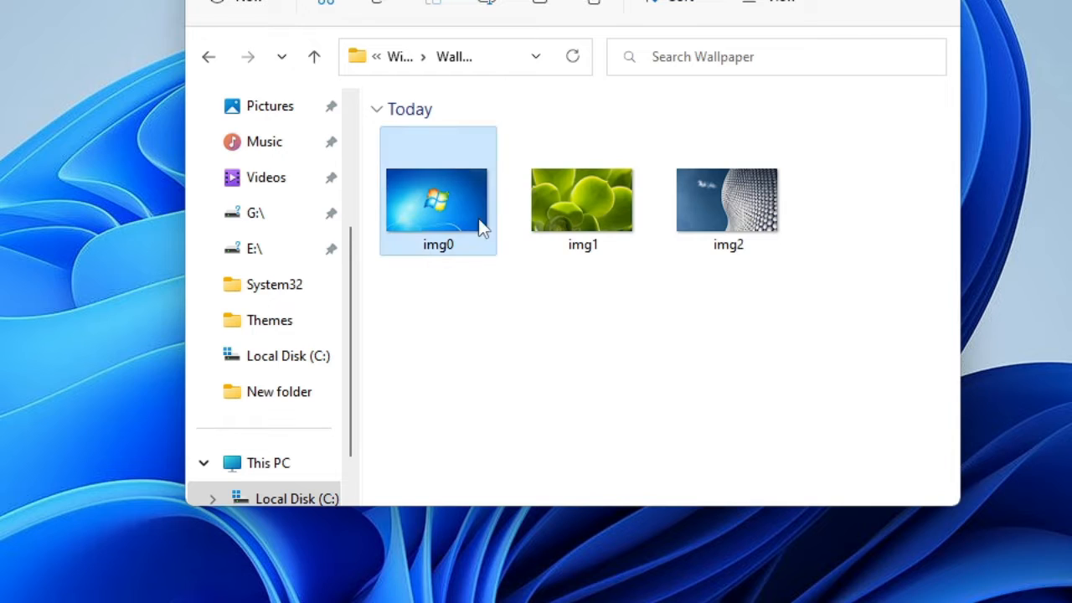
click(548, 213)
click(725, 209)
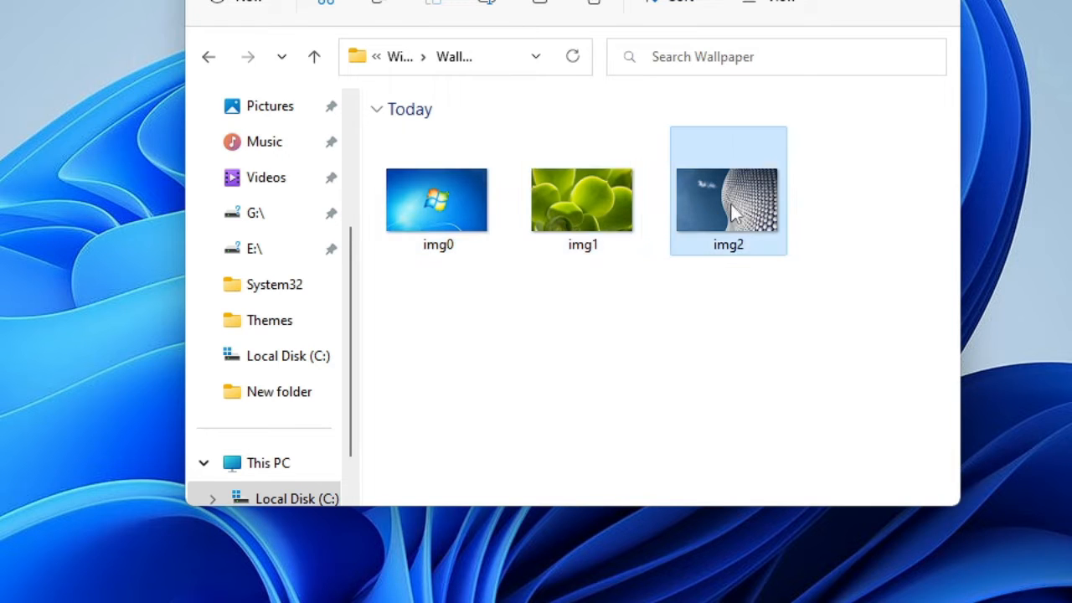
click(480, 214)
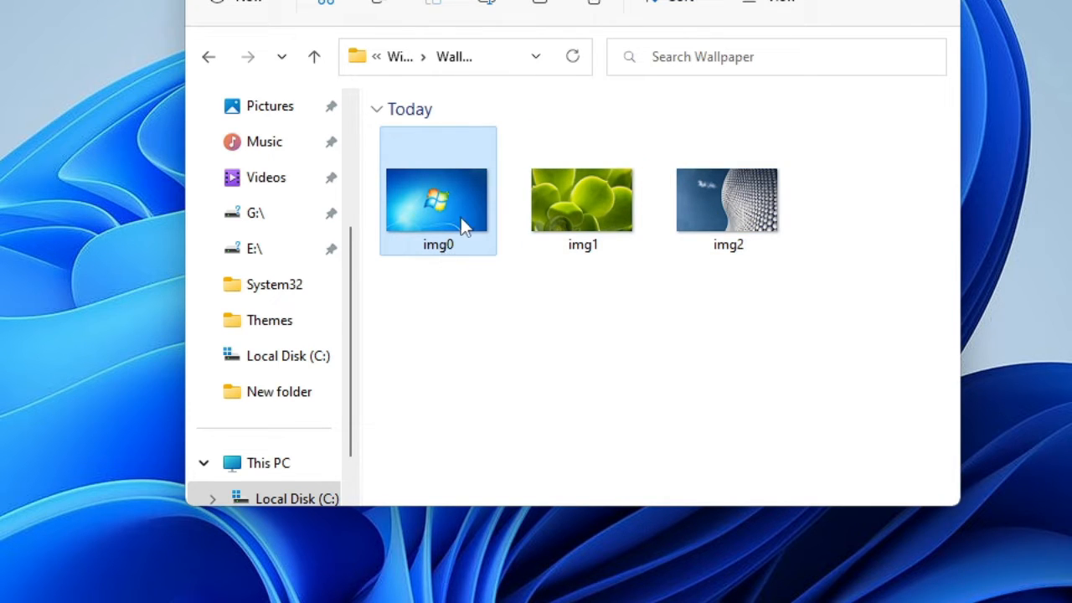
right_click(441, 194)
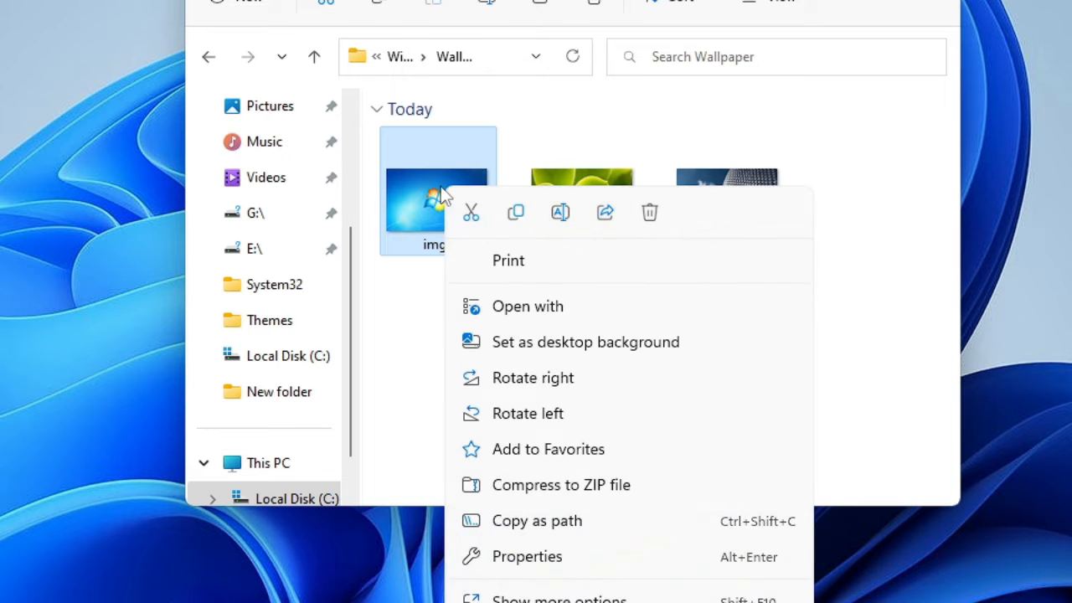
click(529, 344)
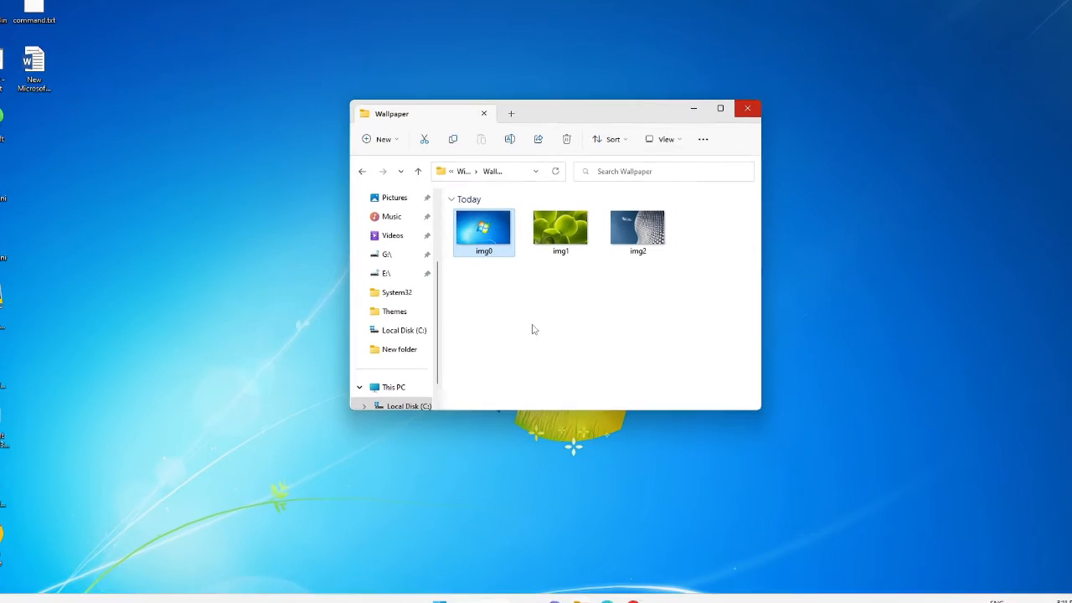
Return to the Windows 7 Pack for 11 folder and run StartAllBack_3.0.6_setup as administrator, allowing it to make changes
drag(643, 114, 667, 92)
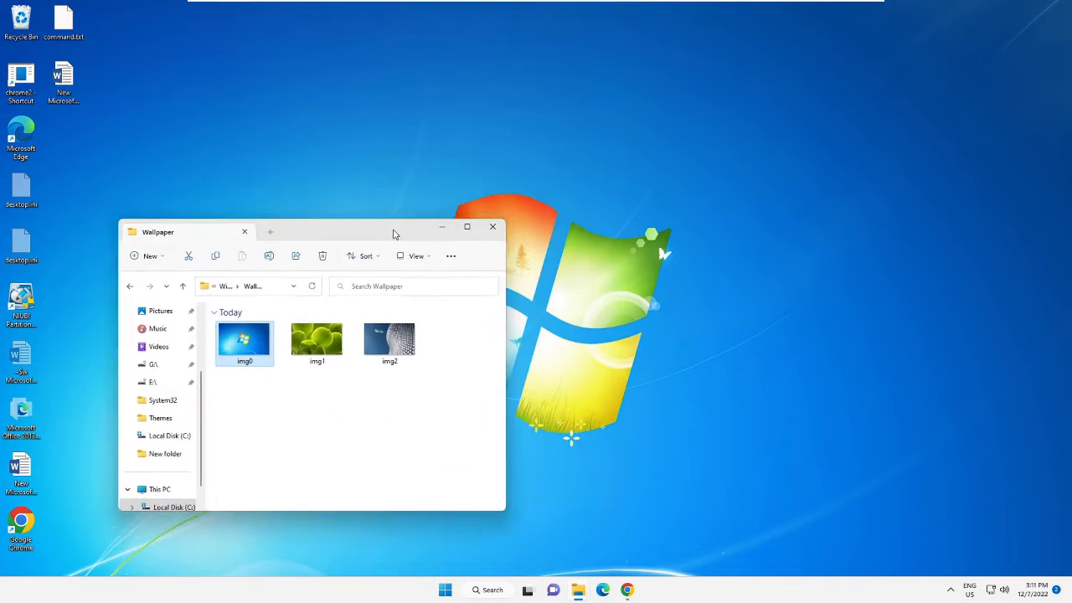
click(403, 146)
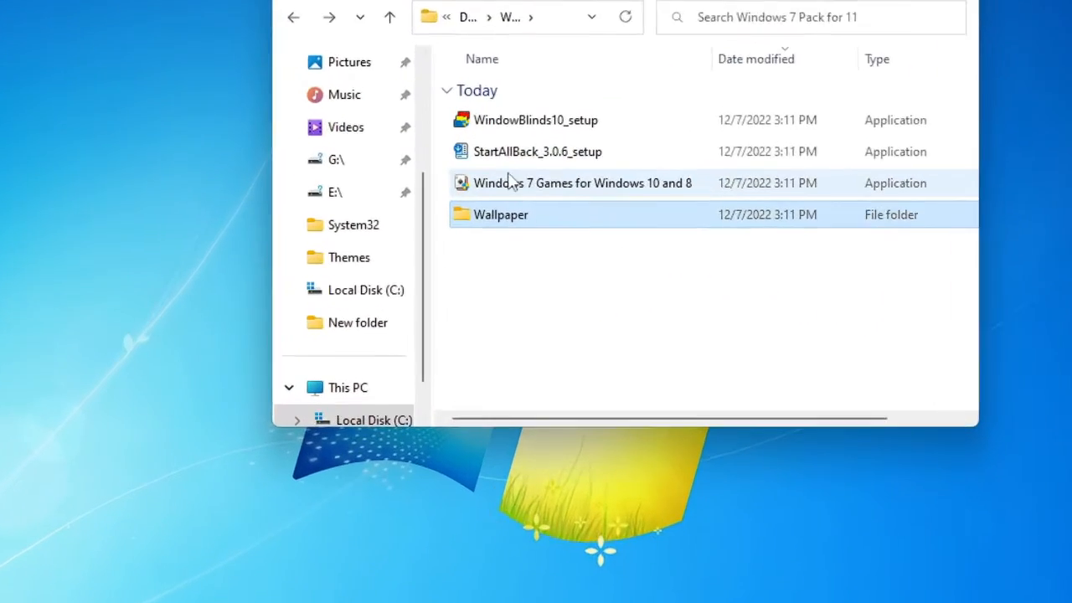
click(520, 221)
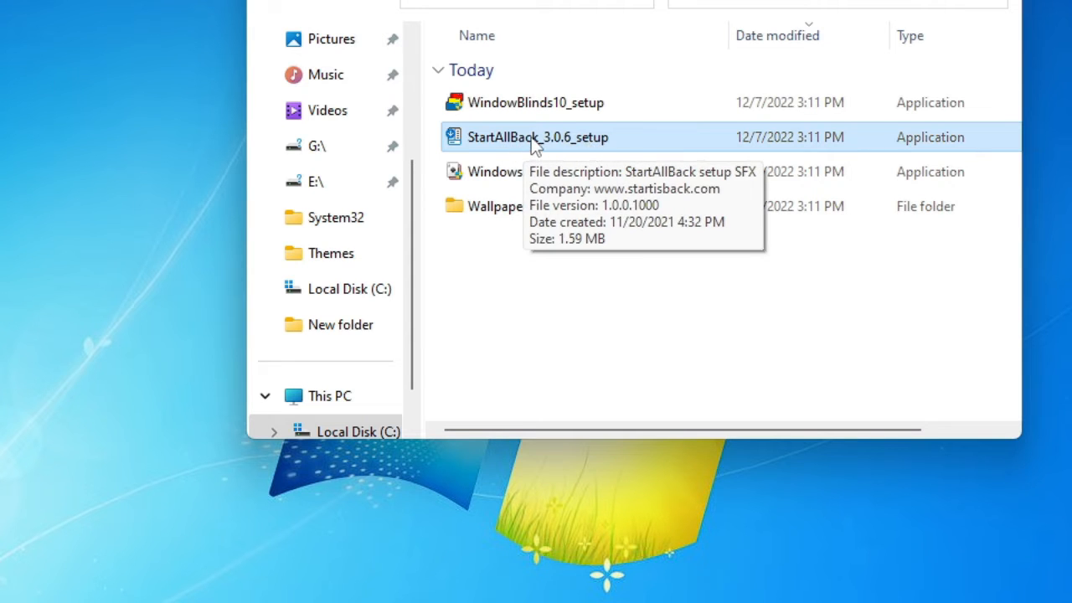
right_click(534, 145)
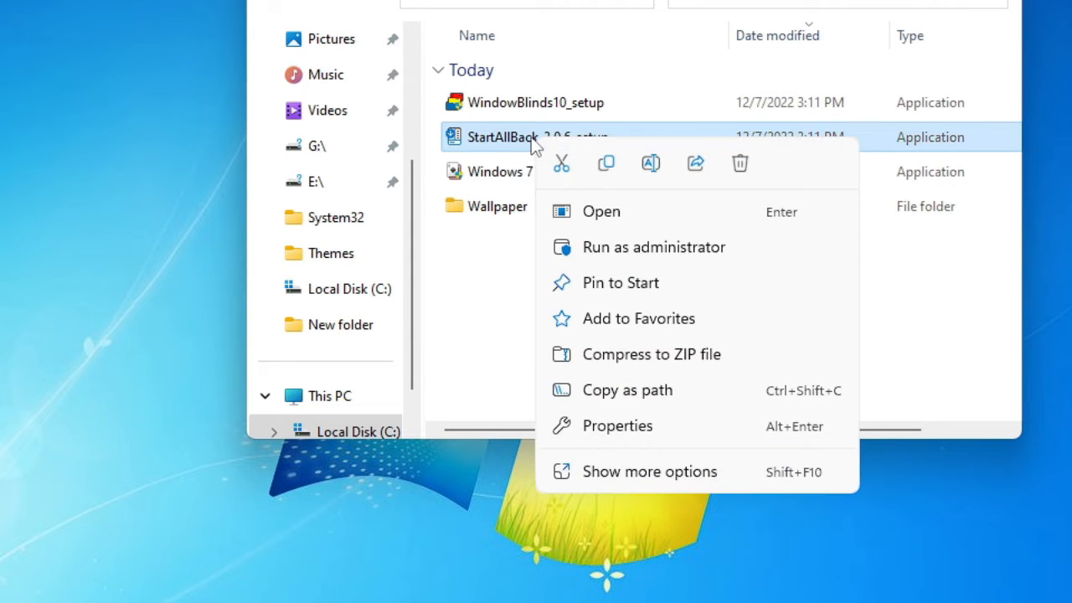
click(632, 249)
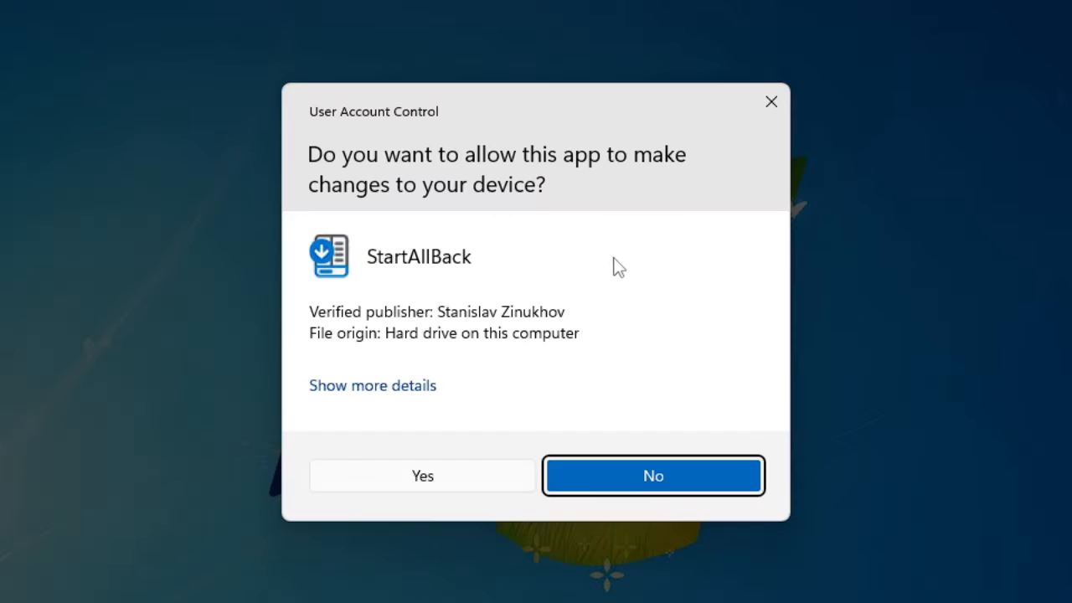
click(481, 484)
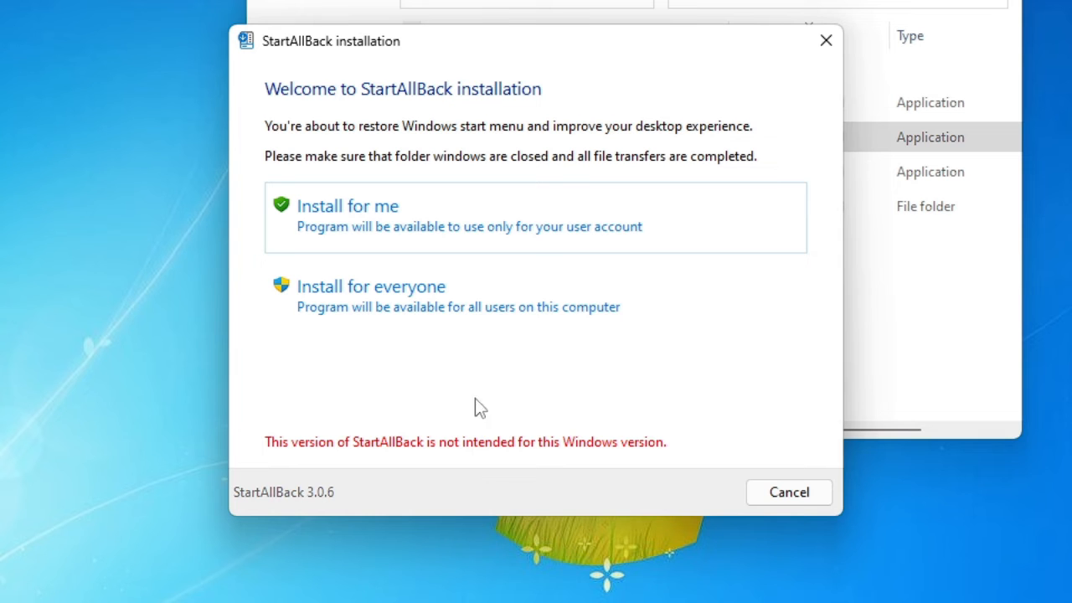
drag(515, 51, 525, 77)
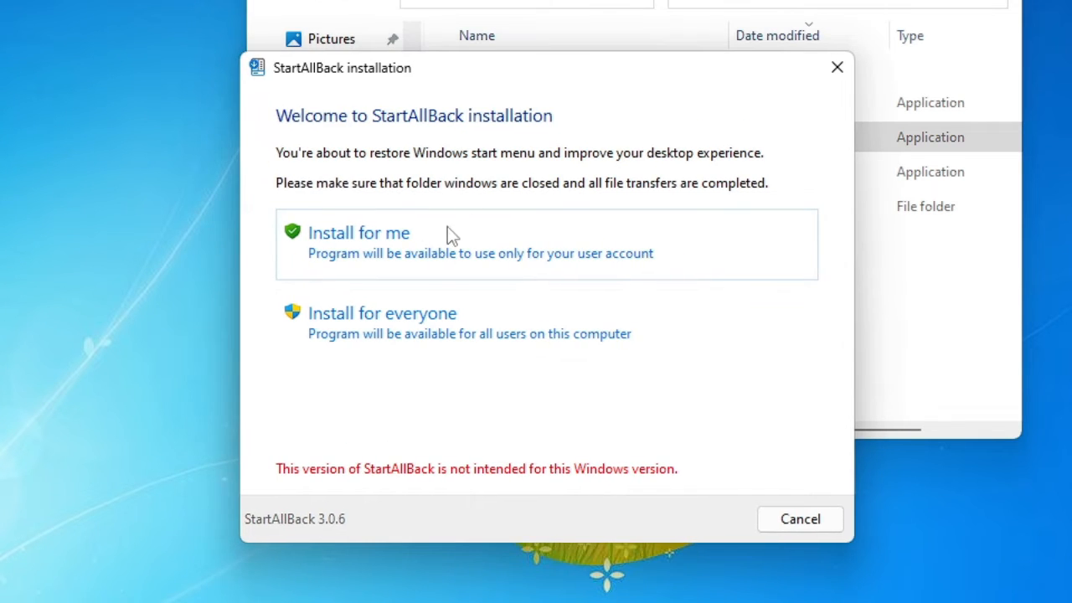
Install StartAllBack for everyone and apply the Remastered 7 style, checking the restyled Start button
click(475, 324)
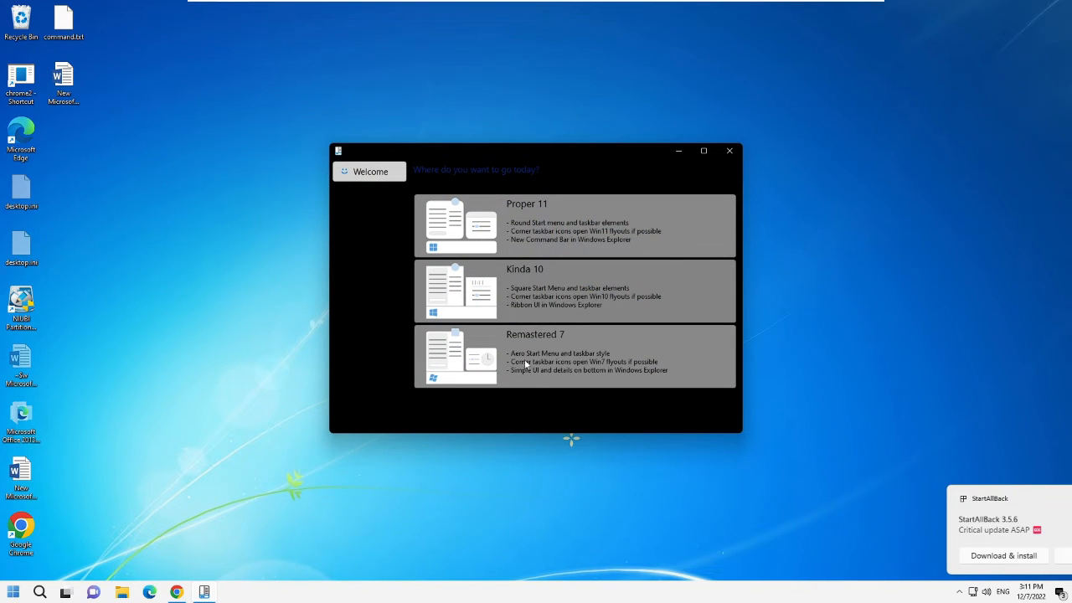
click(521, 367)
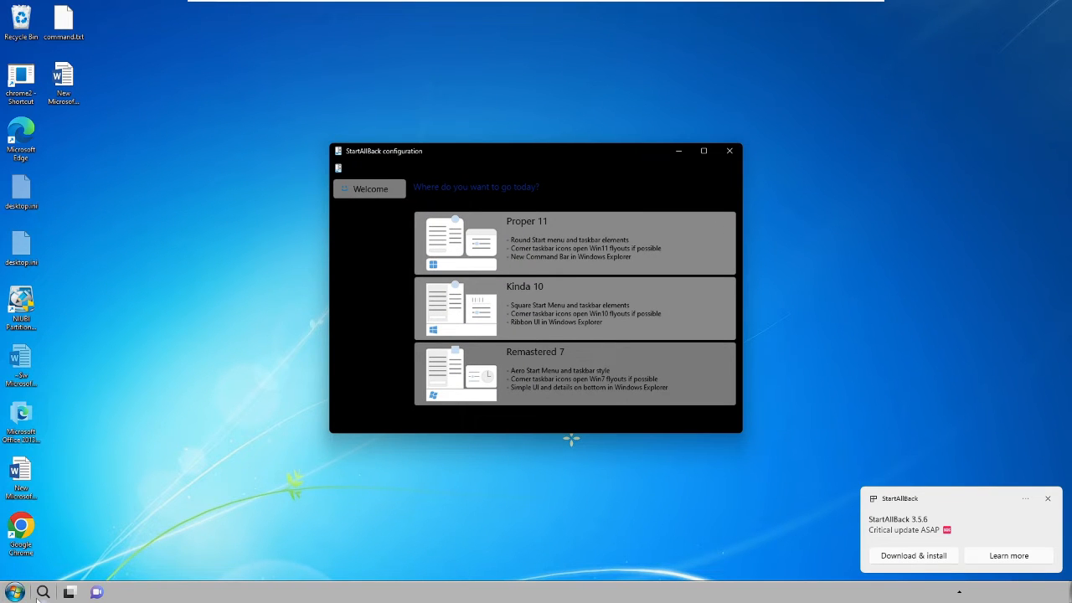
mouse_move(37, 595)
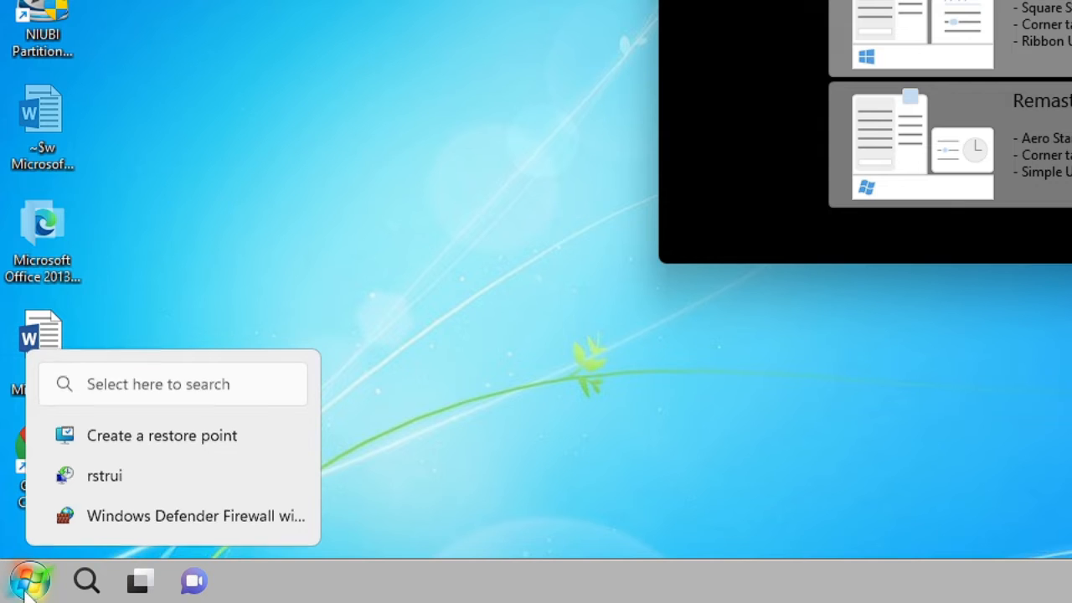
click(39, 588)
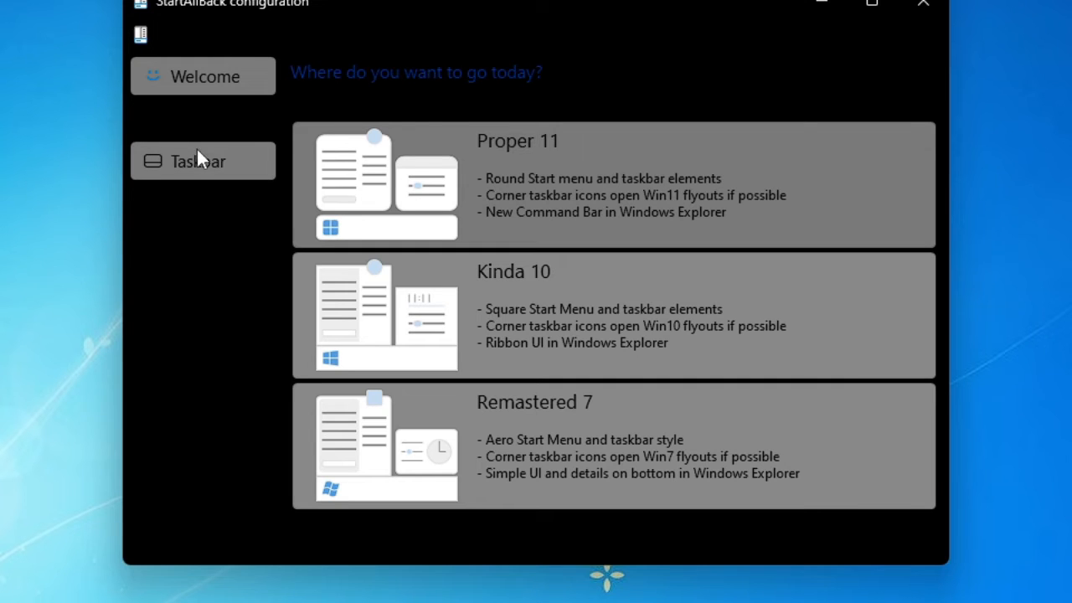
In the StartAllBack taskbar settings, choose the round Windows 7 style Start orb with the square four-colour logo
click(193, 173)
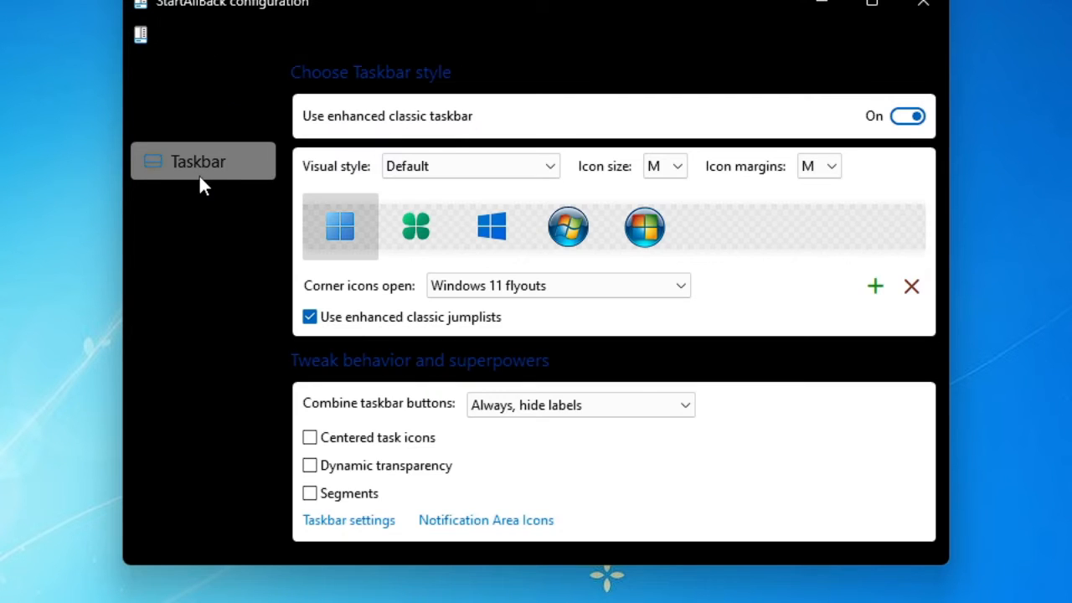
click(567, 227)
click(659, 229)
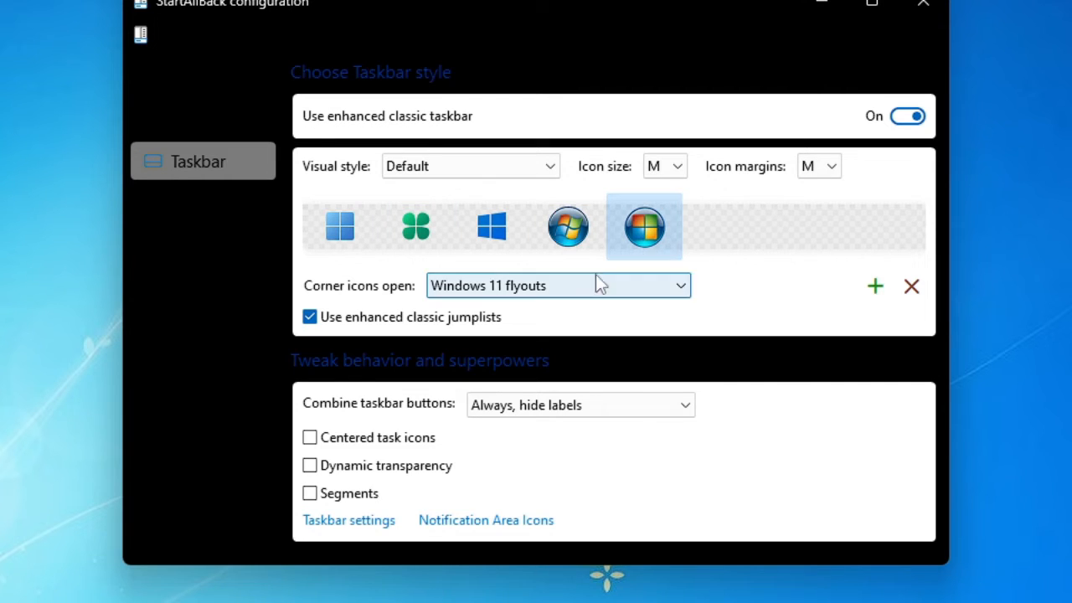
Try the XL and M taskbar icon sizes, and settle on size L
click(663, 171)
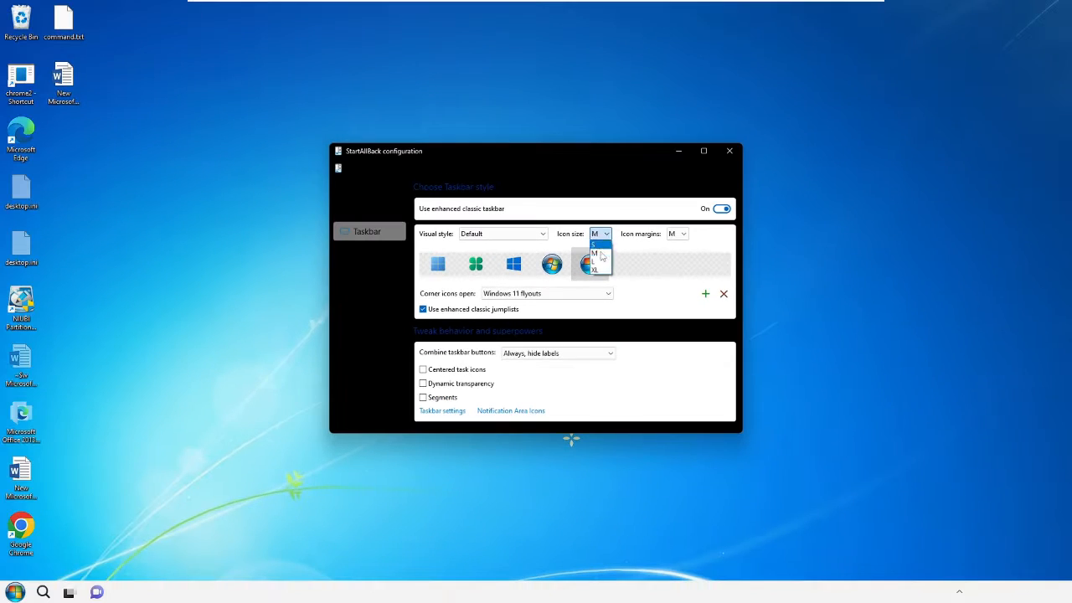
click(599, 270)
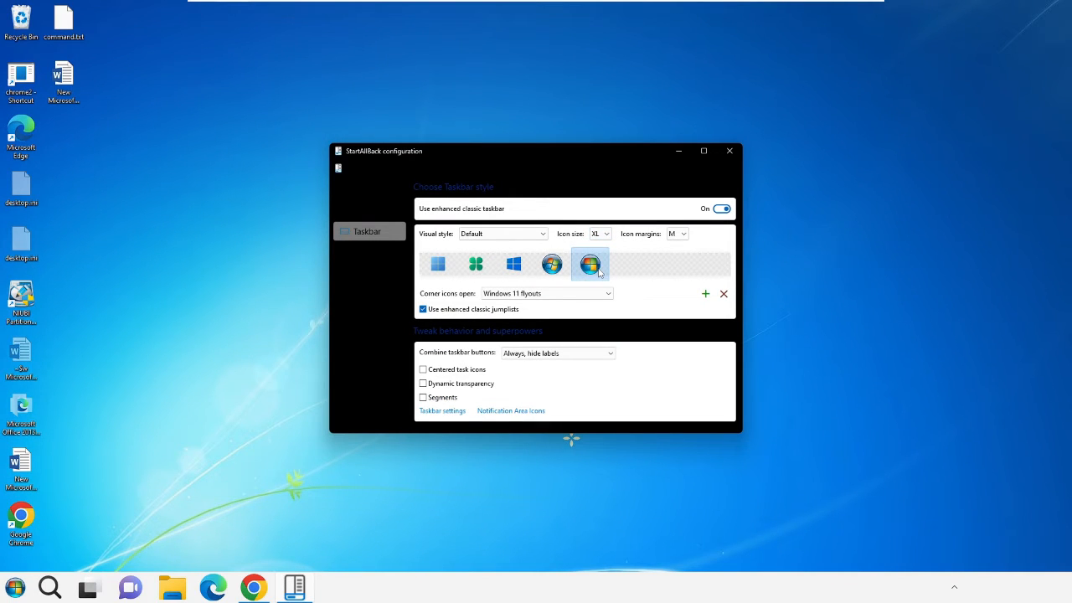
click(600, 234)
click(600, 248)
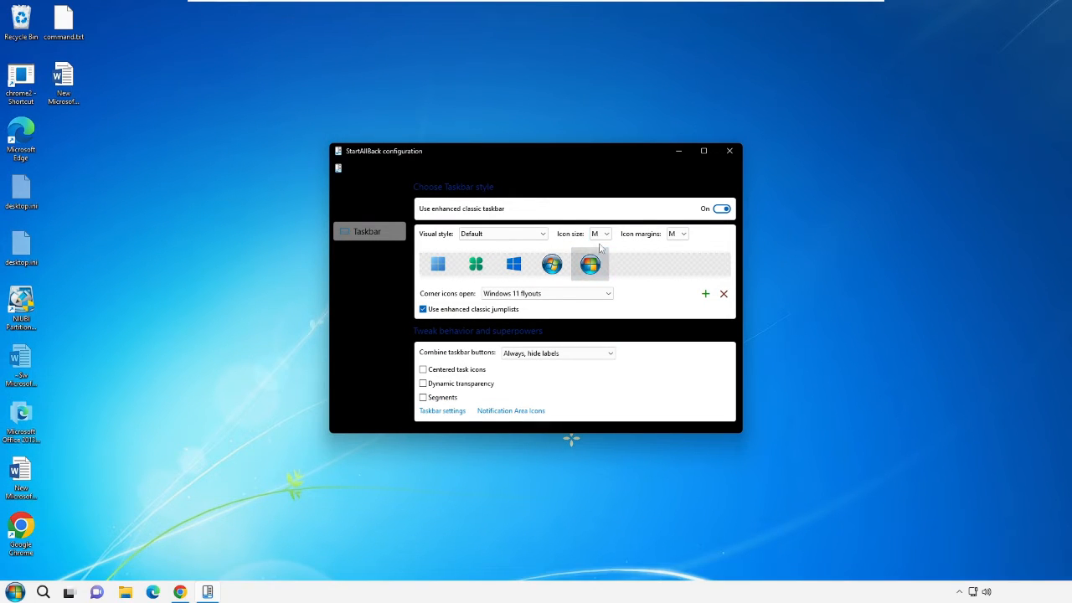
click(599, 235)
click(601, 264)
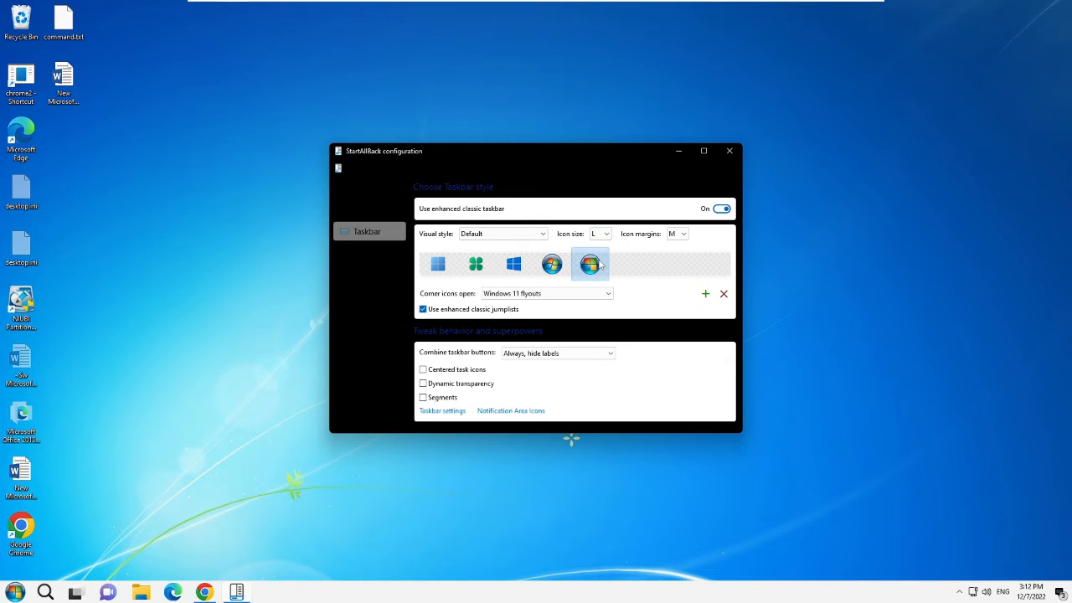
Look at the icon margin choices, and try the taskbar's Segments option before turning it back off
click(683, 237)
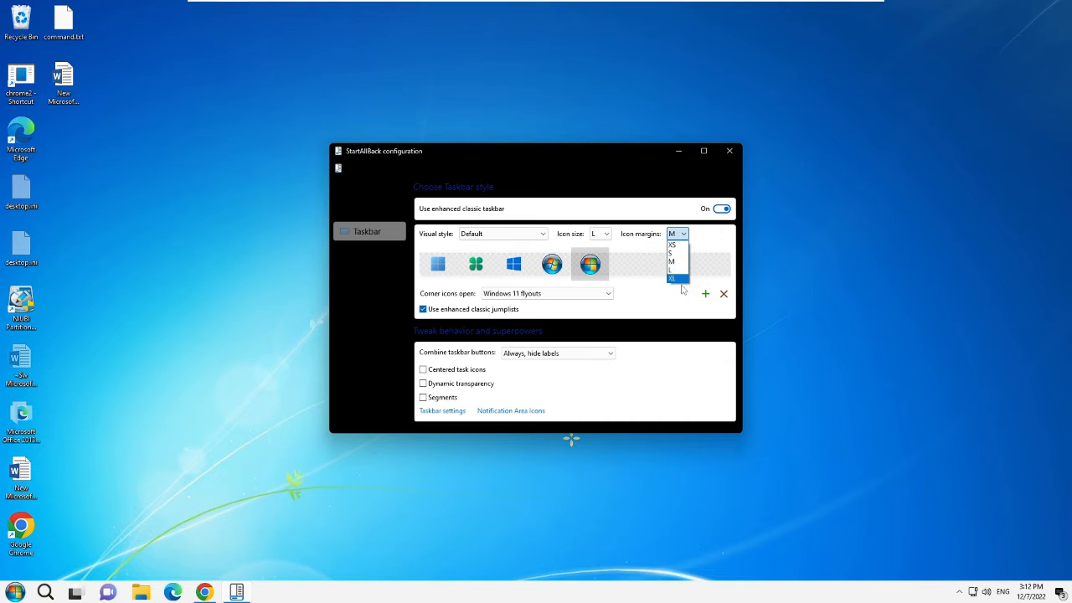
click(686, 238)
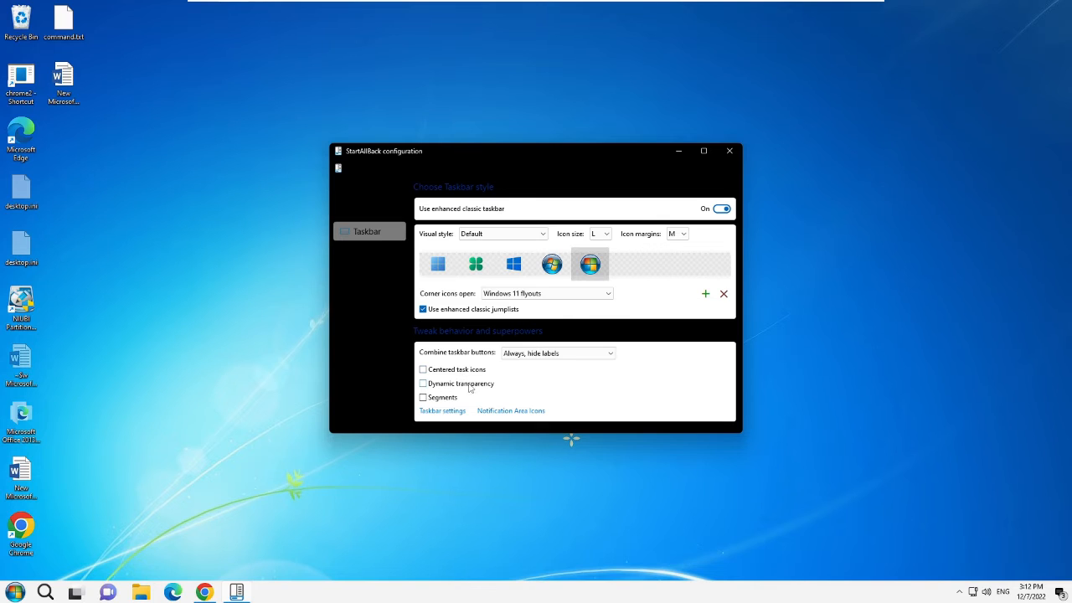
click(424, 399)
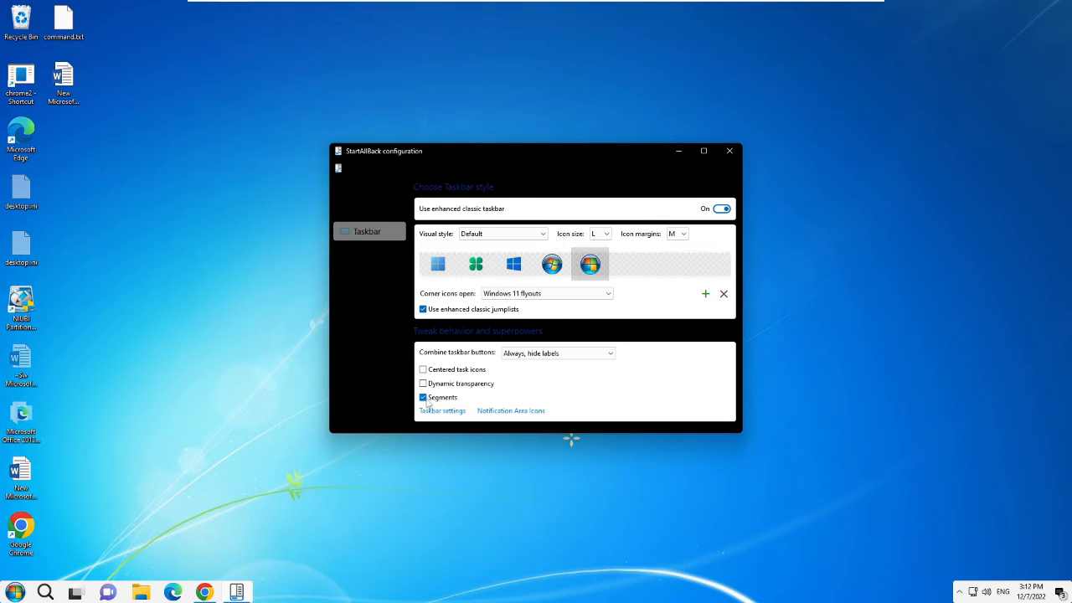
click(424, 399)
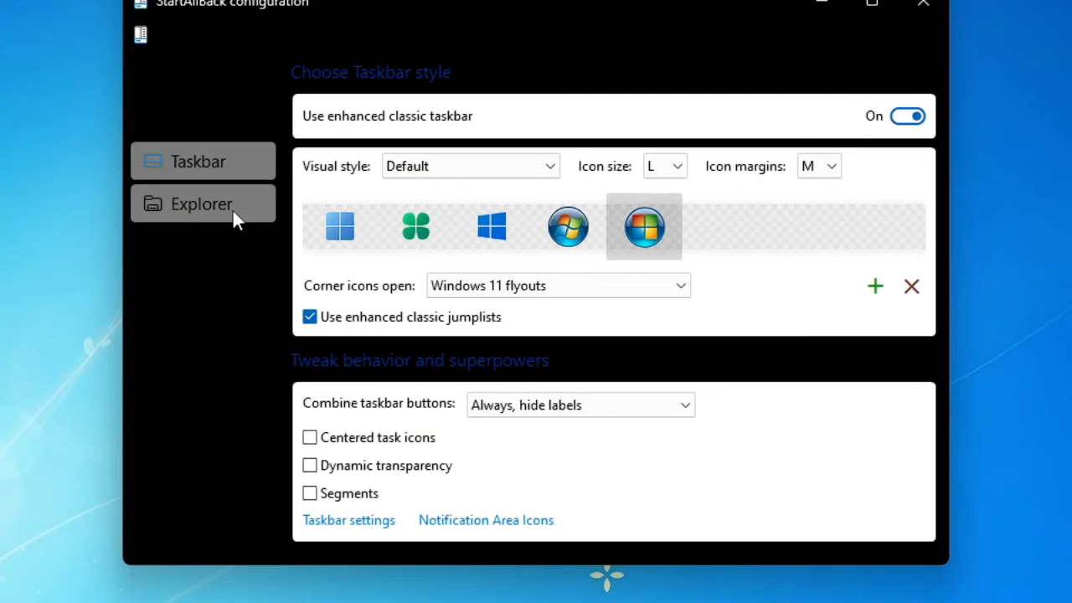
Set the Explorer style to Win7 Command Bar in the StartAllBack configuration
click(222, 210)
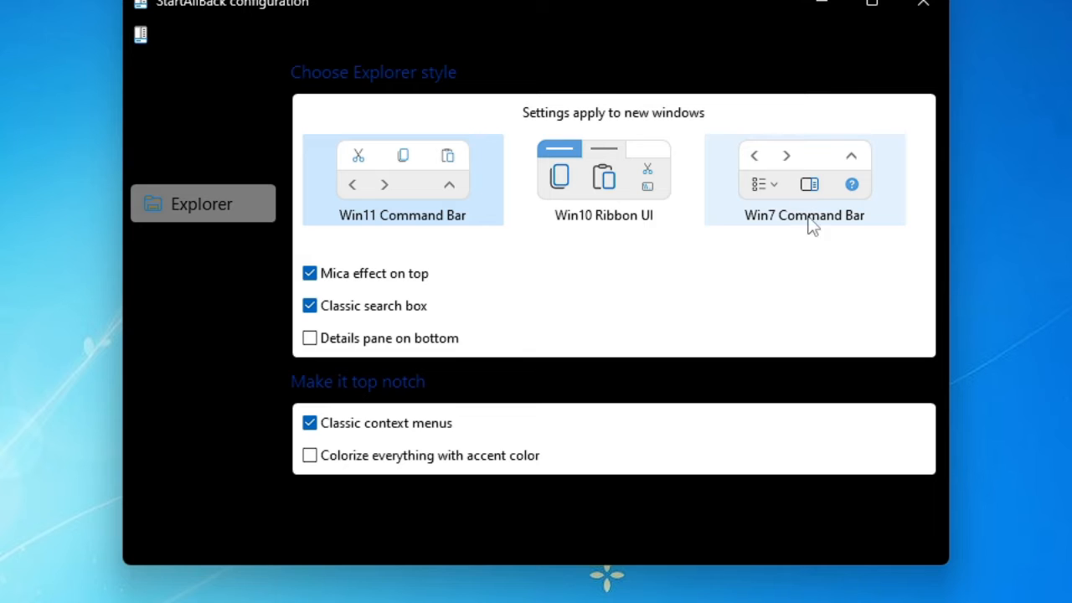
click(808, 179)
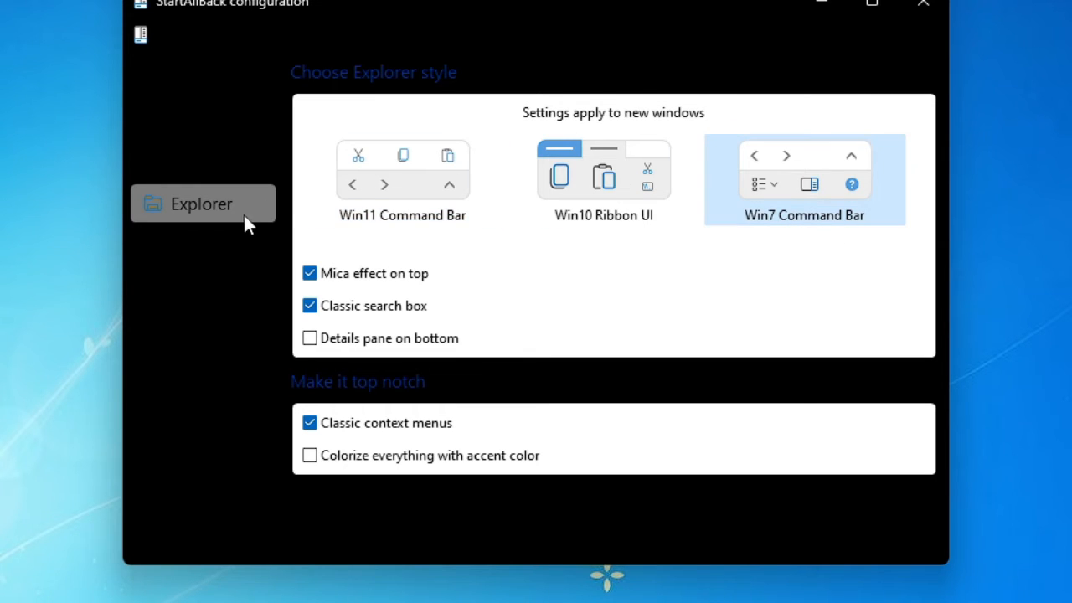
Enable custom start menu coloring in the advanced settings and give it a pale pink colour with RGB 237, 220, 225
click(213, 242)
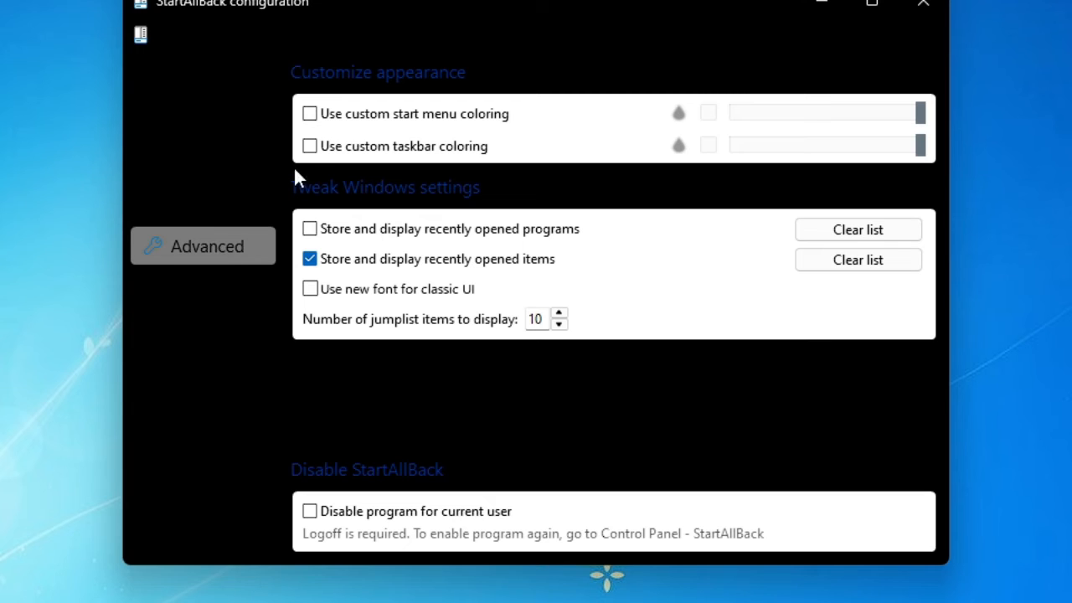
click(310, 114)
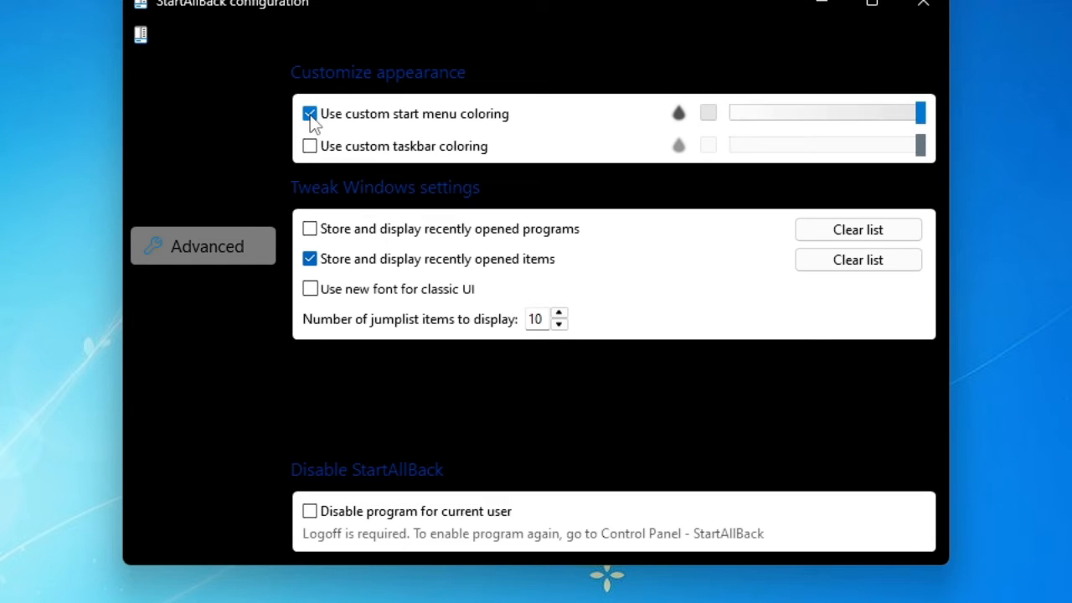
click(679, 115)
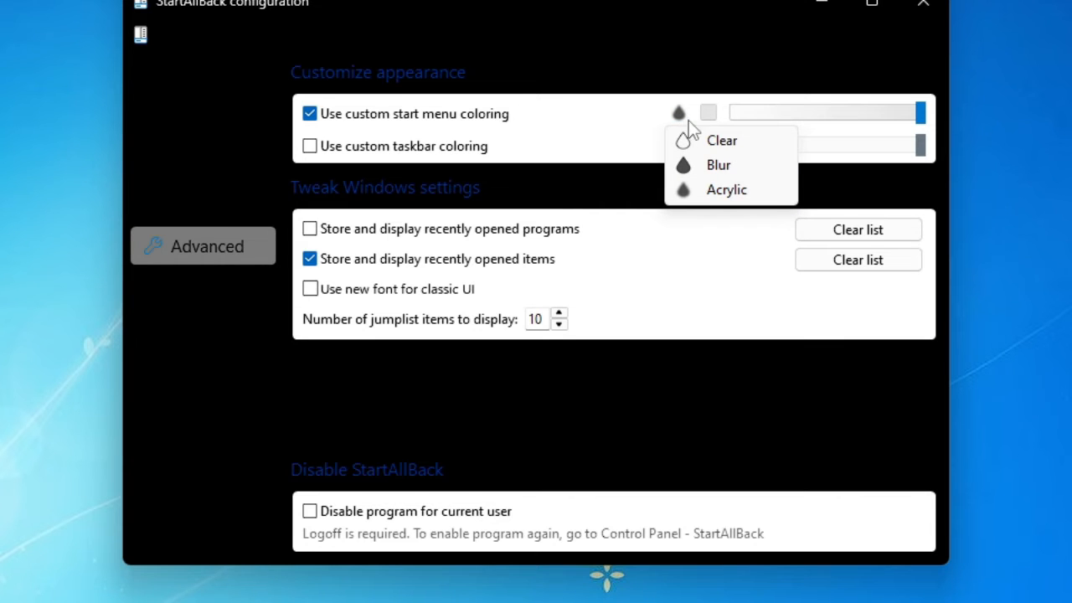
click(708, 114)
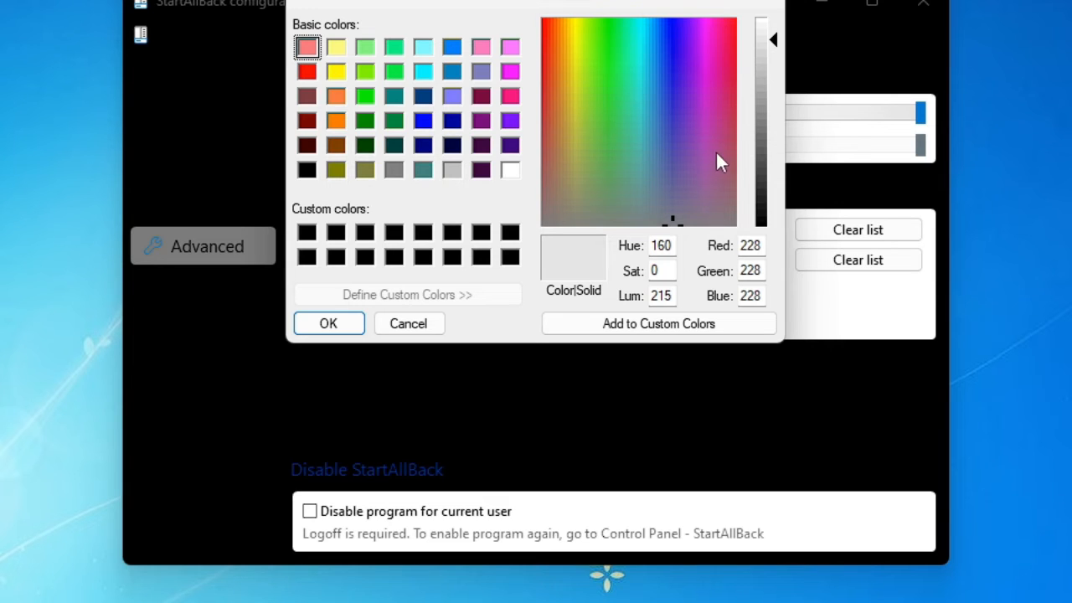
drag(718, 159, 728, 165)
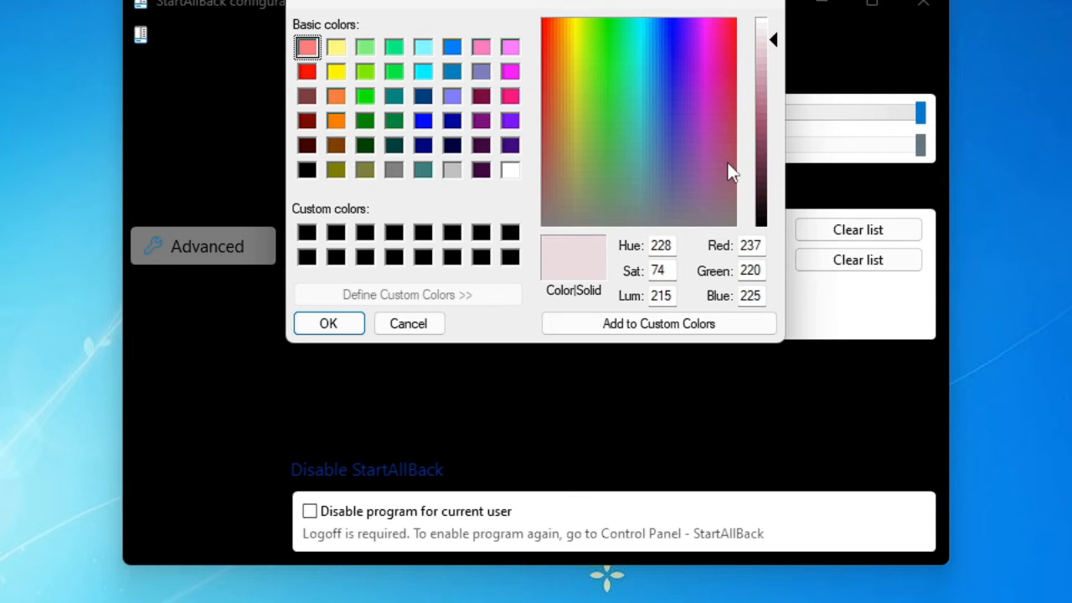
click(327, 323)
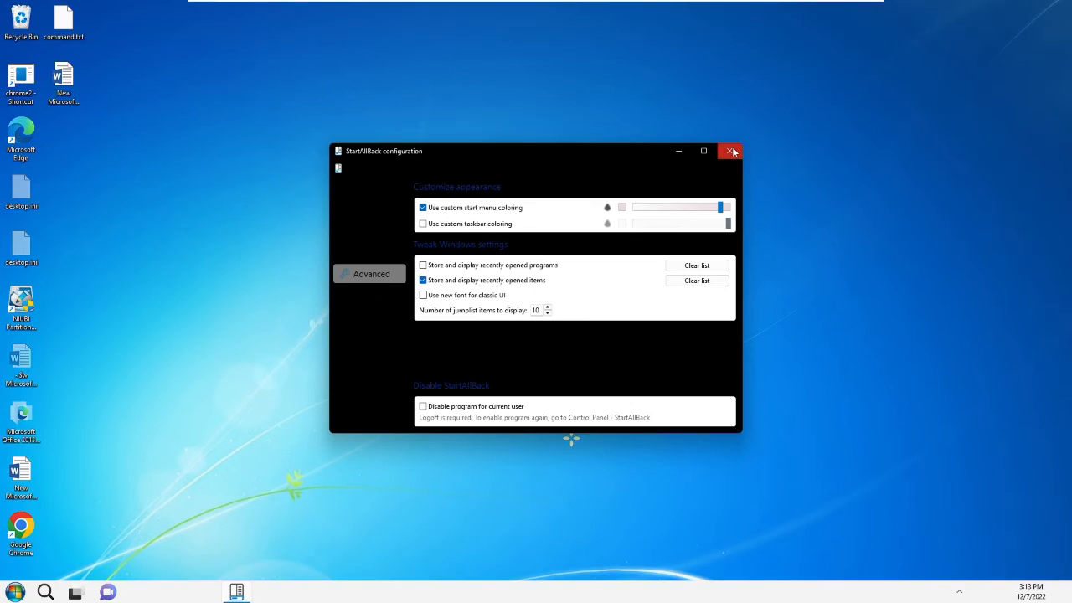
Close the StartAllBack configuration and check the recoloured Start menu
click(923, 4)
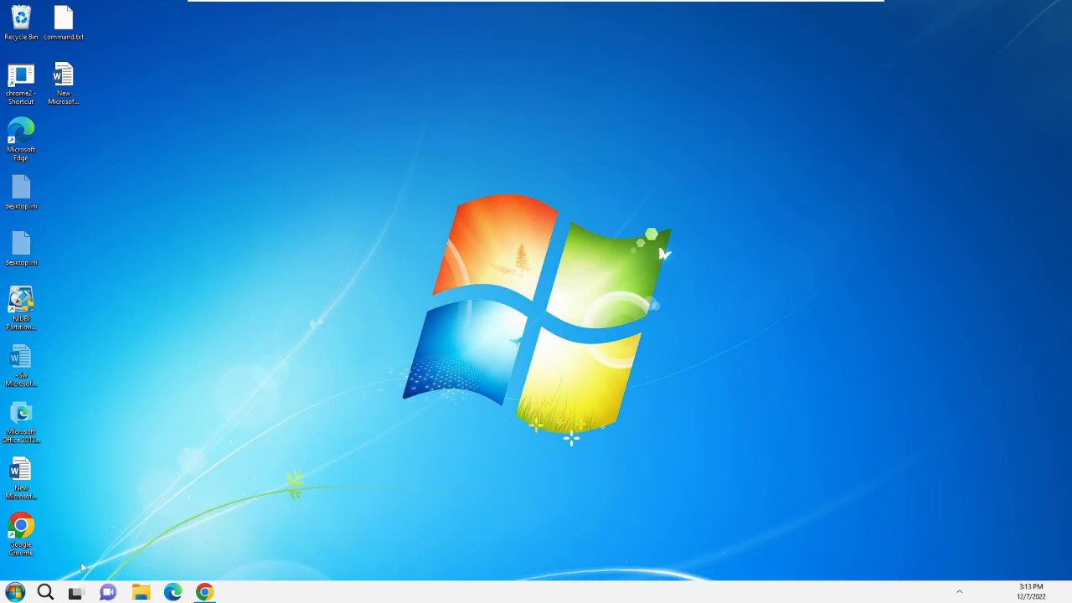
click(15, 592)
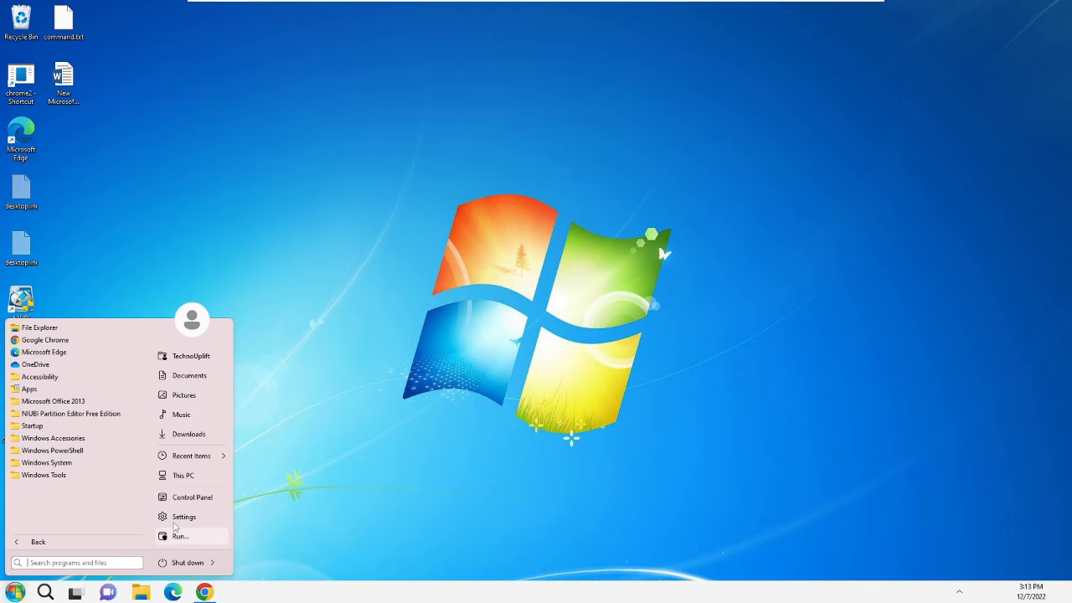
click(331, 532)
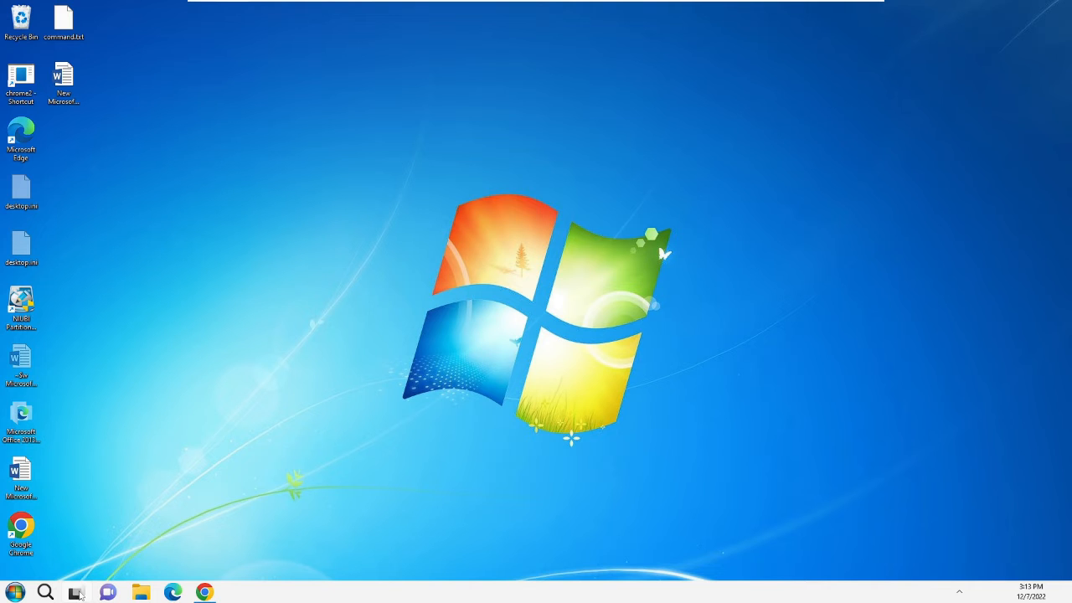
Hide the Chat, Task View and Search buttons from the taskbar
mouse_move(90, 598)
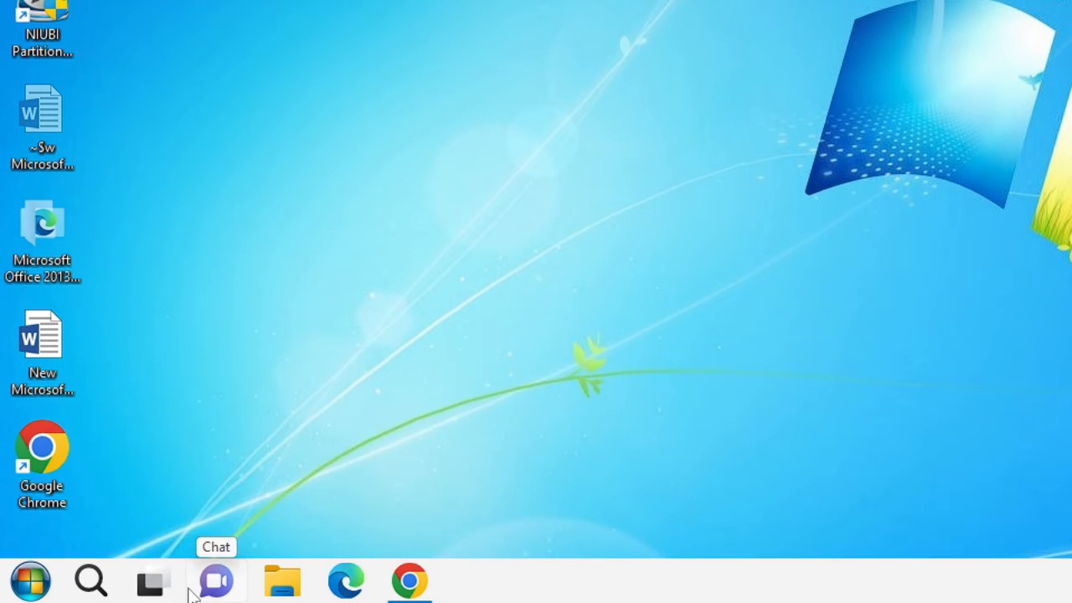
right_click(540, 592)
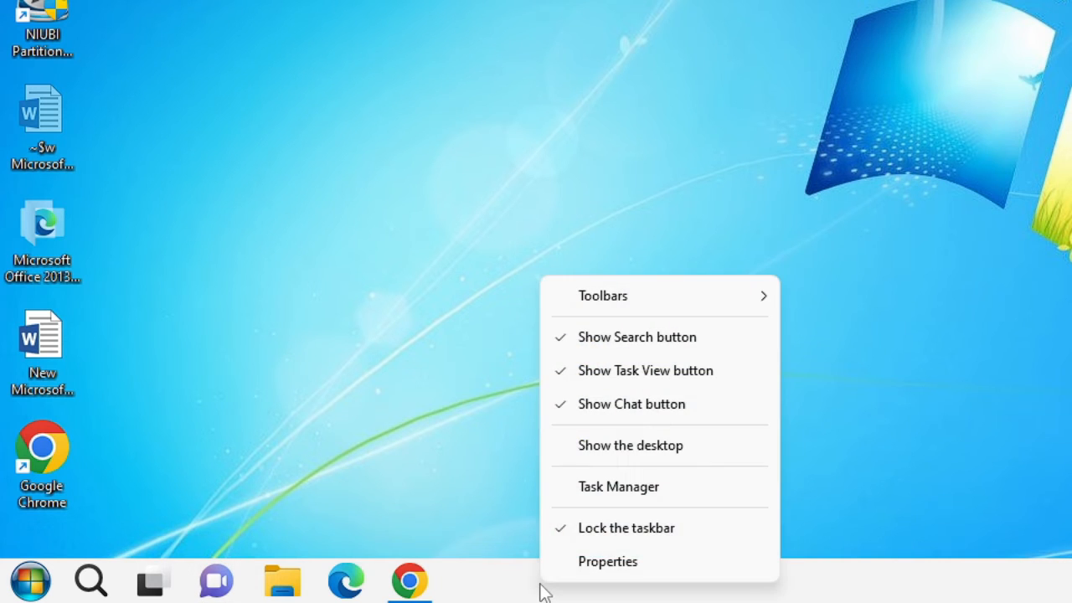
click(637, 409)
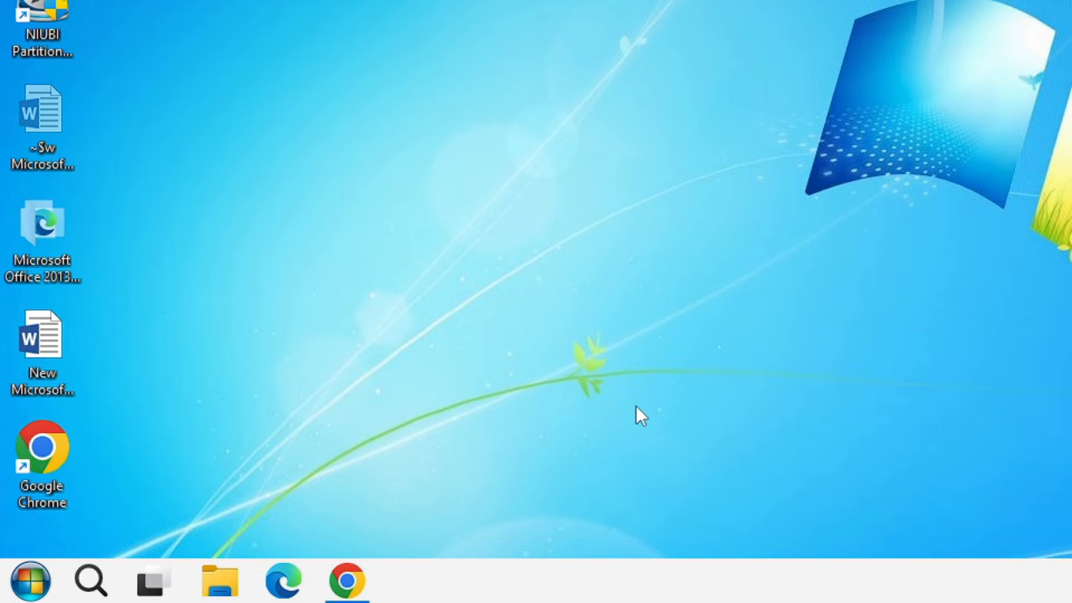
right_click(509, 578)
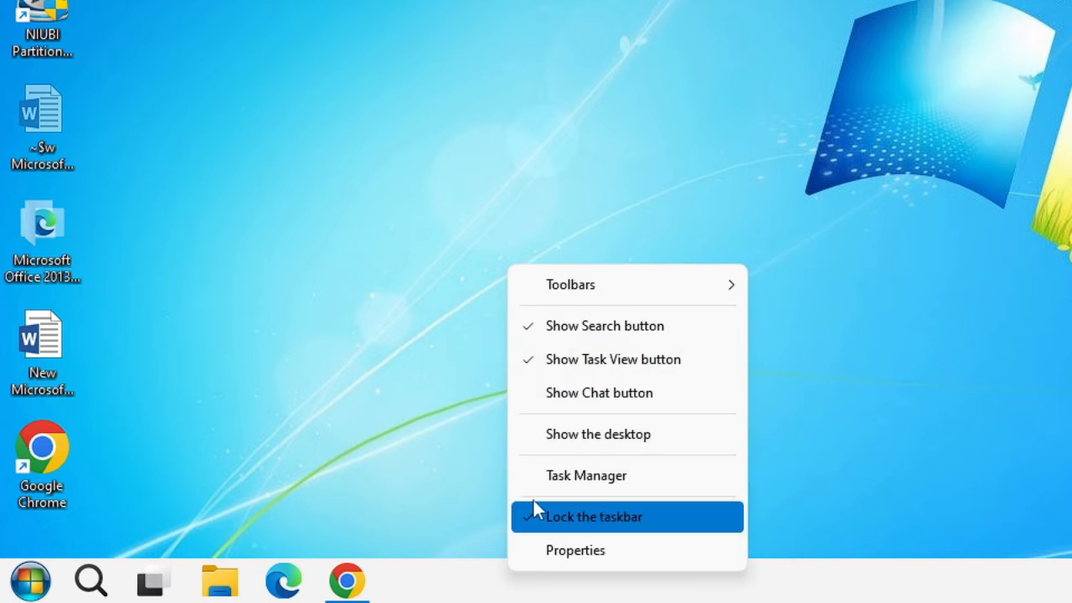
click(615, 366)
right_click(515, 597)
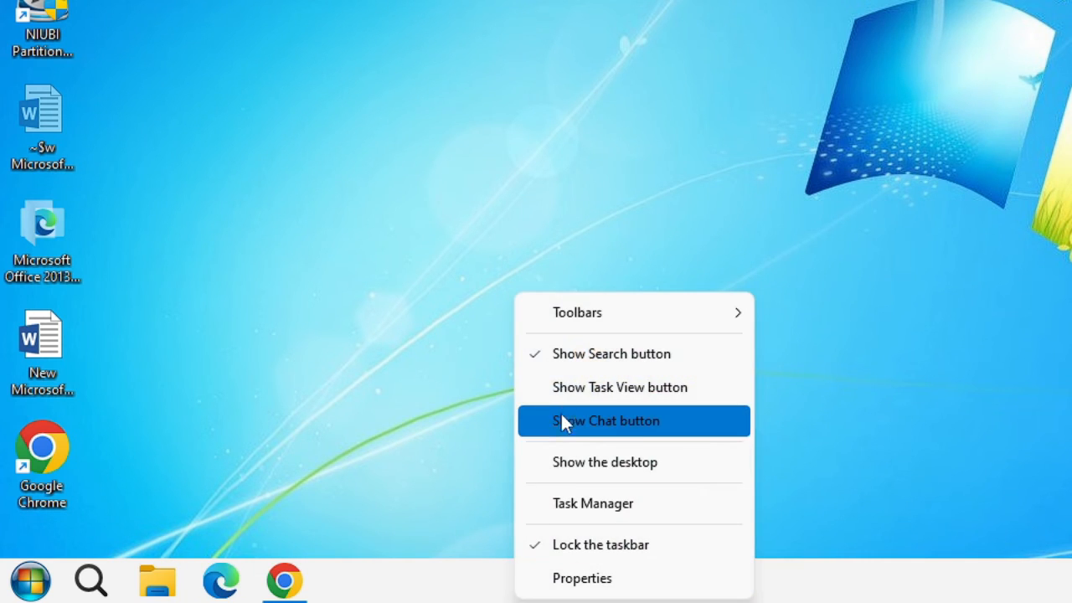
click(605, 362)
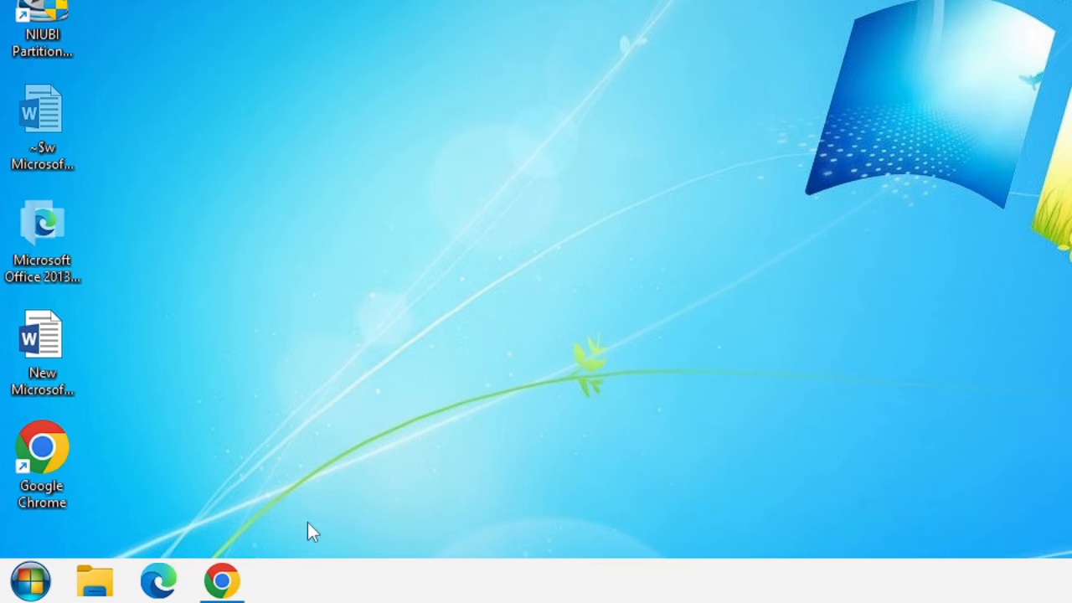
Open the extracted Windows 7 Pack for 11 folder in Downloads and select the Windows 7 Games for Windows 10 and 8 installer
click(76, 590)
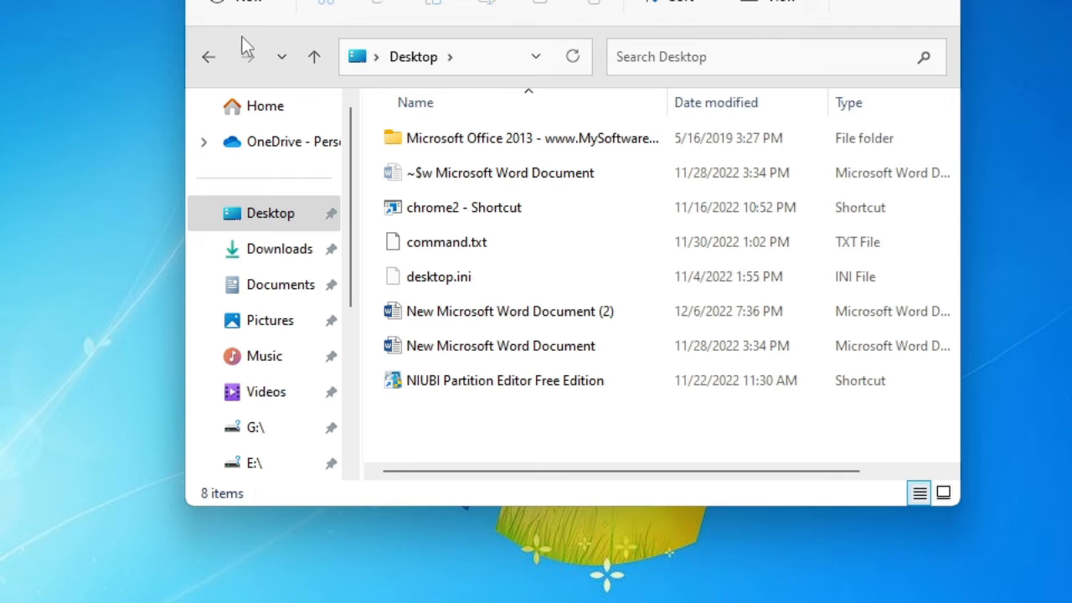
click(252, 250)
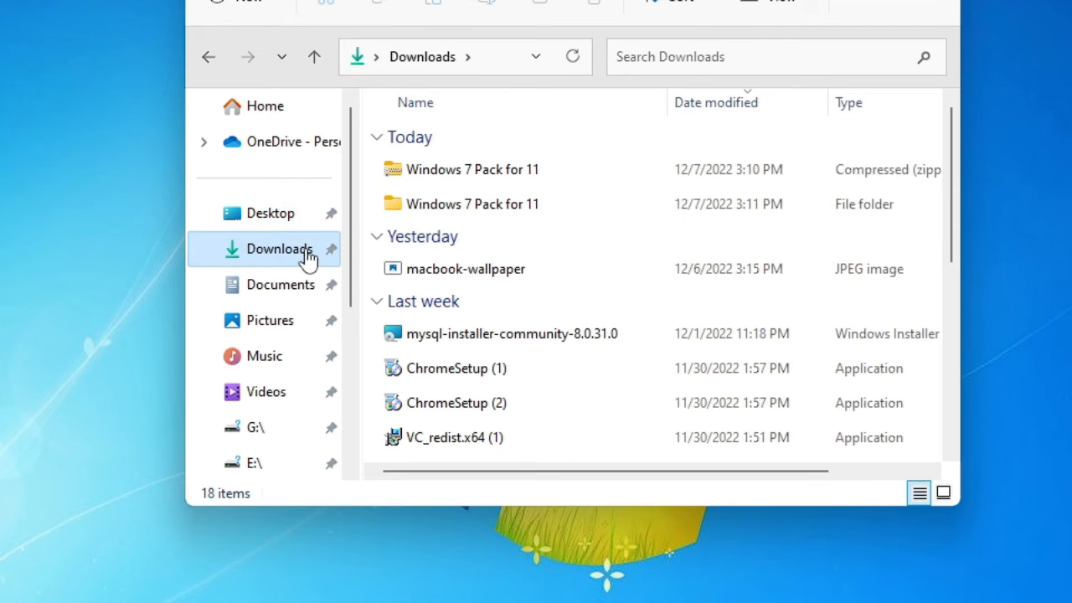
click(464, 203)
double_click(464, 203)
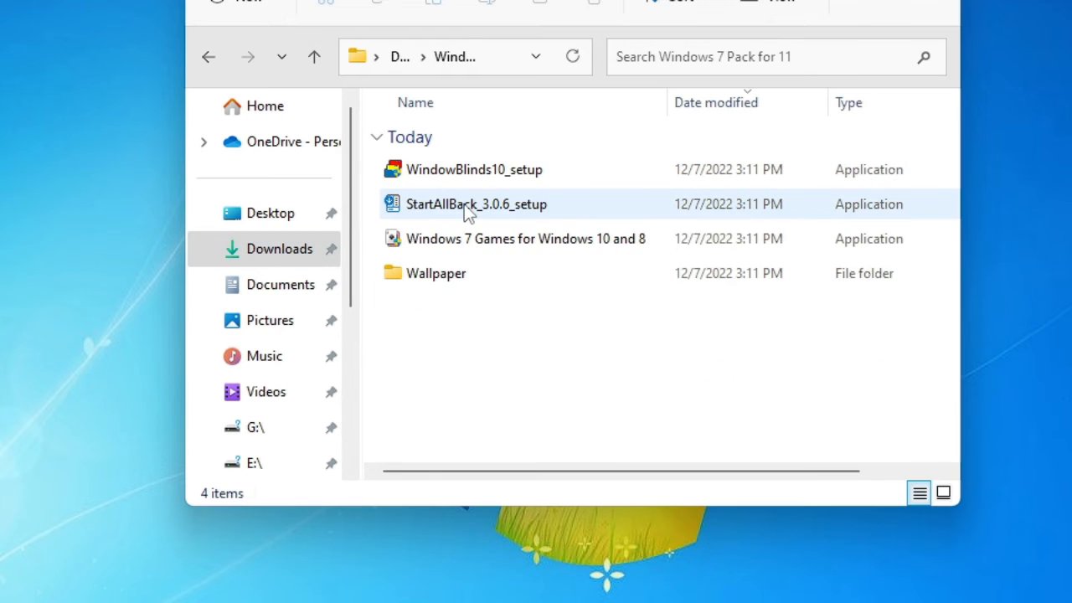
click(435, 249)
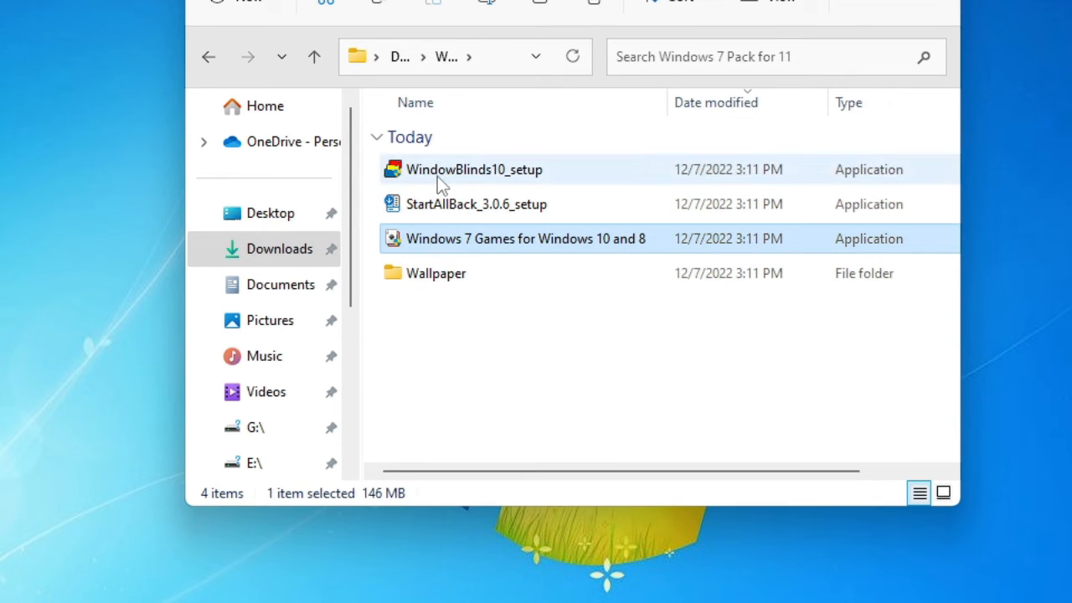
Launch the Windows 7 Games for Windows 10 and 8 installer, allow it to make changes, and choose English as its language
click(534, 178)
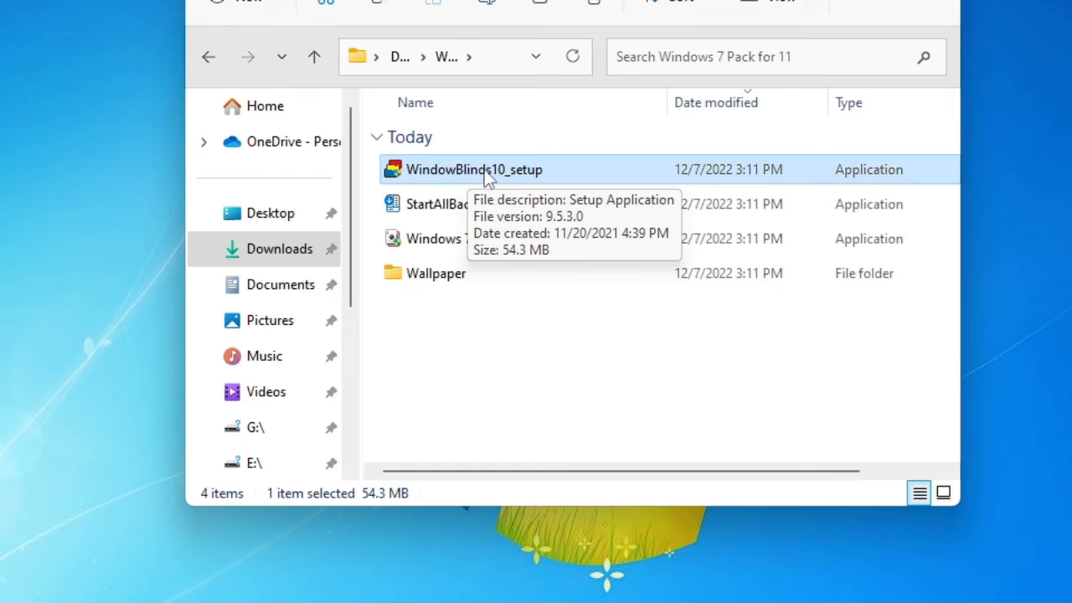
click(447, 243)
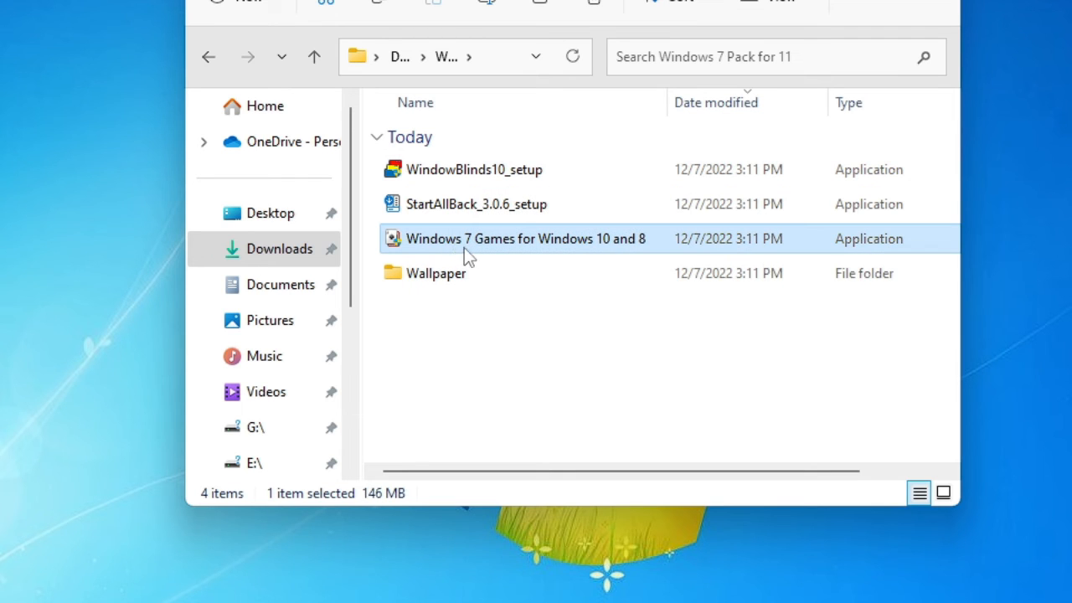
double_click(543, 248)
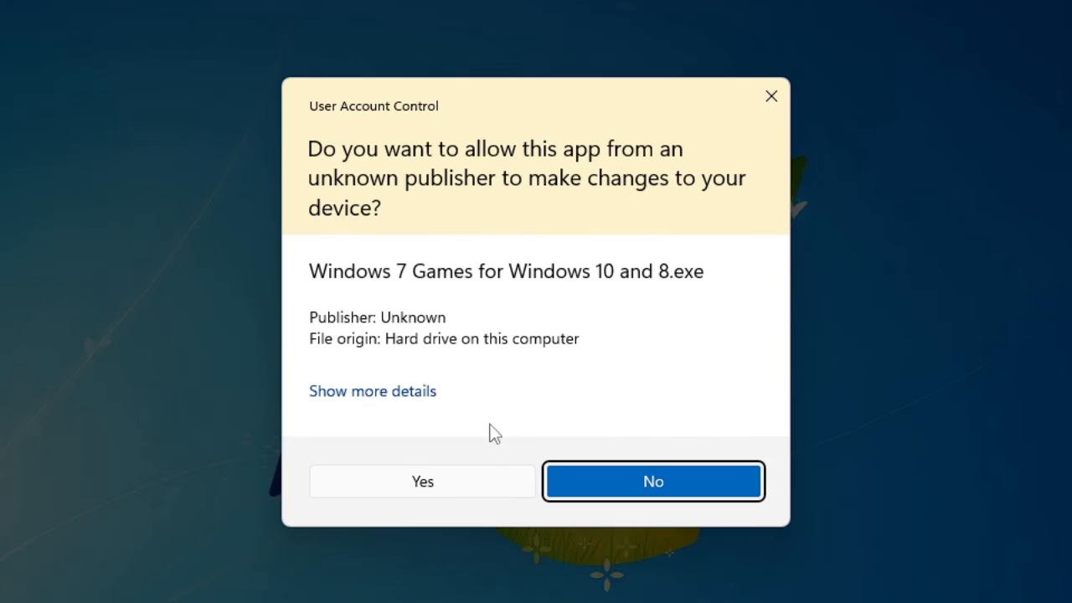
click(464, 479)
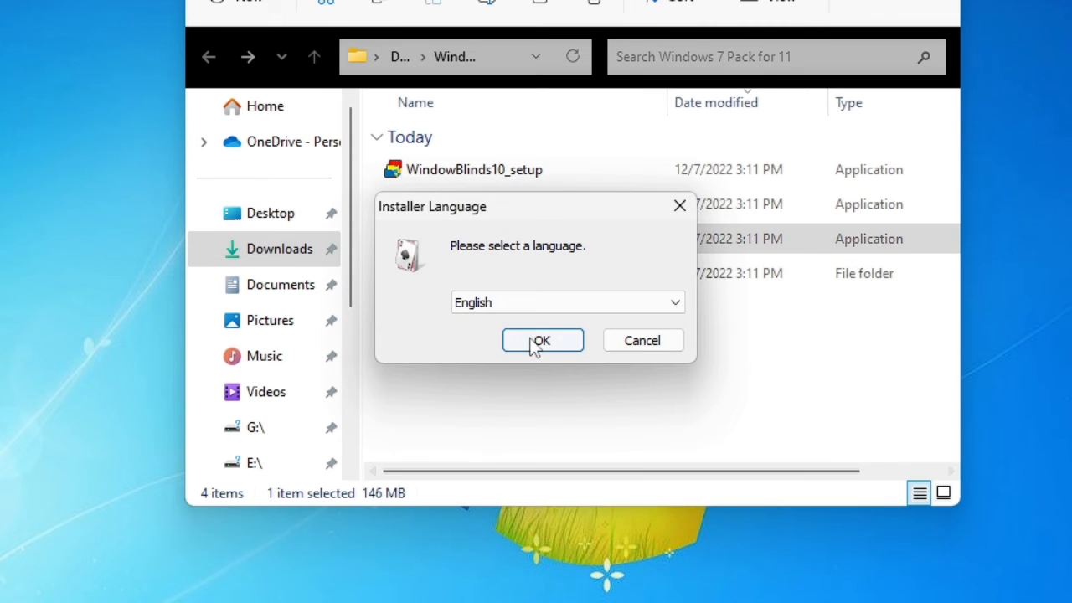
click(535, 344)
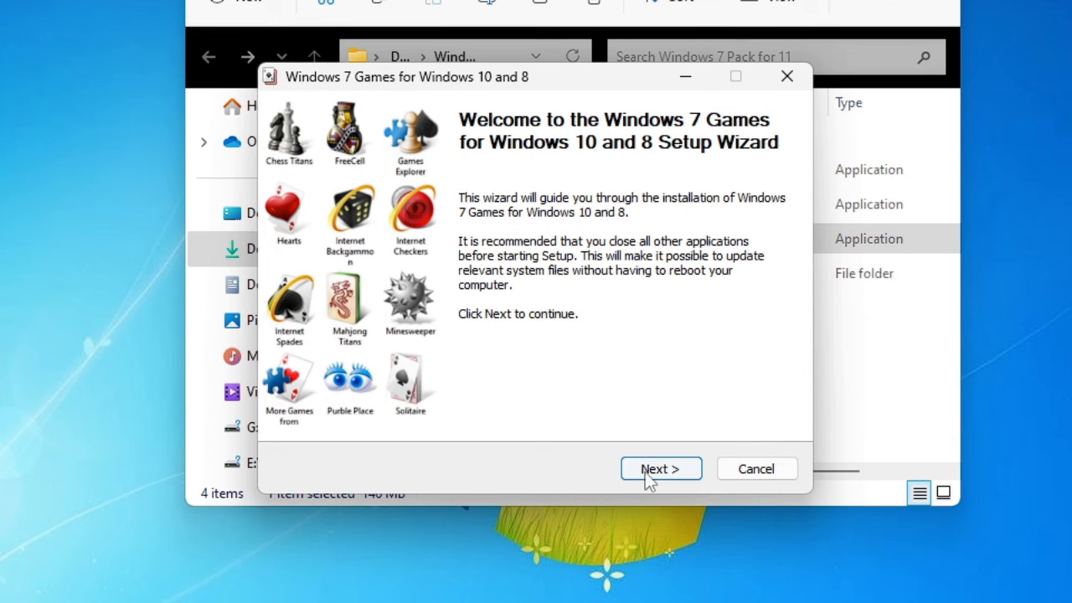
Install Windows 7 Games with all components selected, ignoring the cmncliM.dll.mui file error, and finish the setup wizard
click(651, 471)
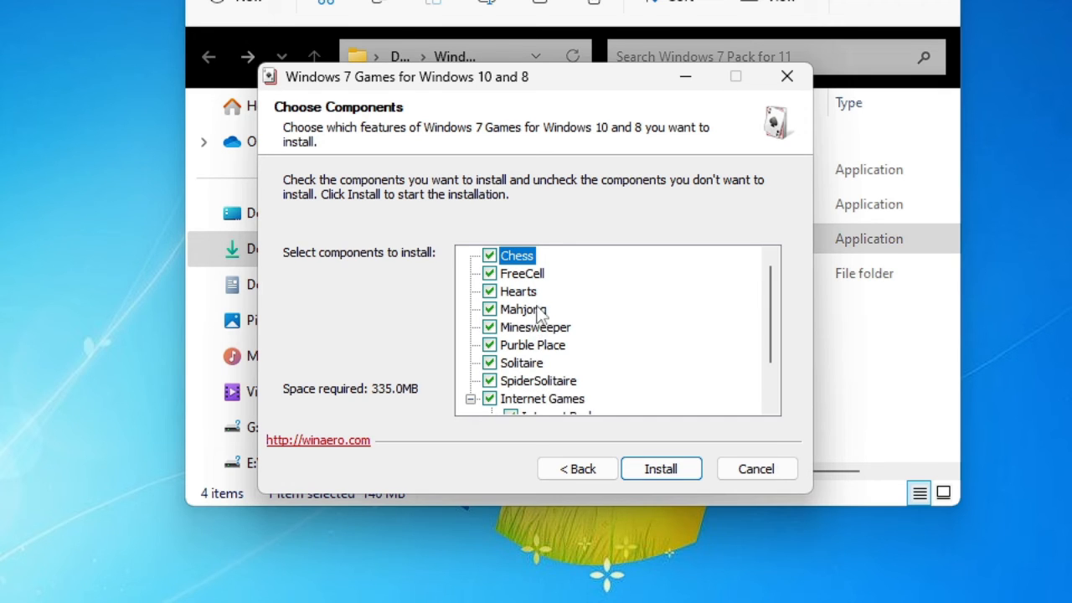
scroll(541, 313, down, 1)
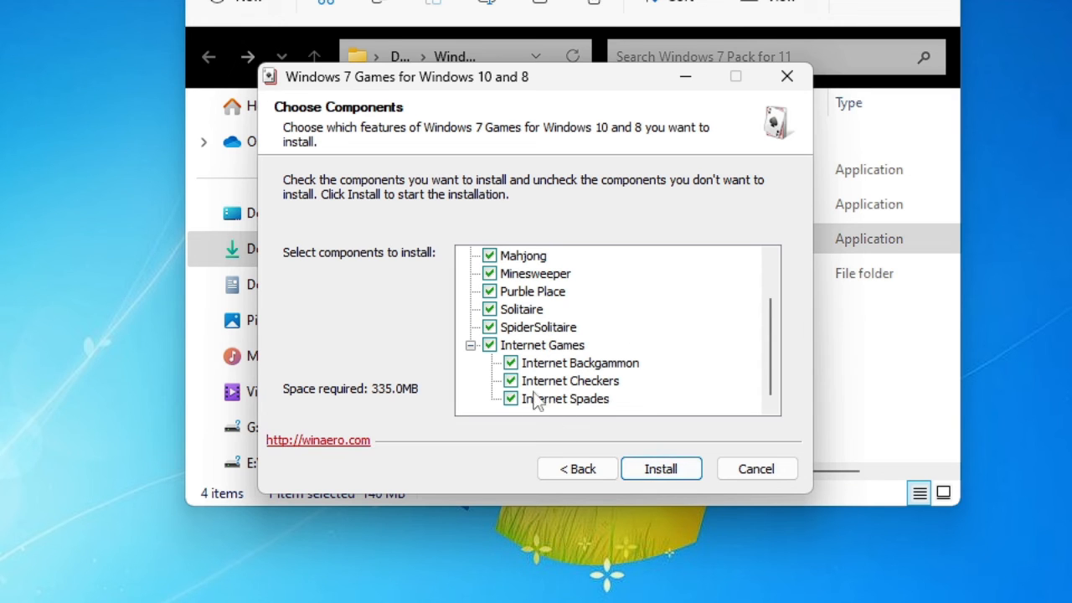
click(658, 474)
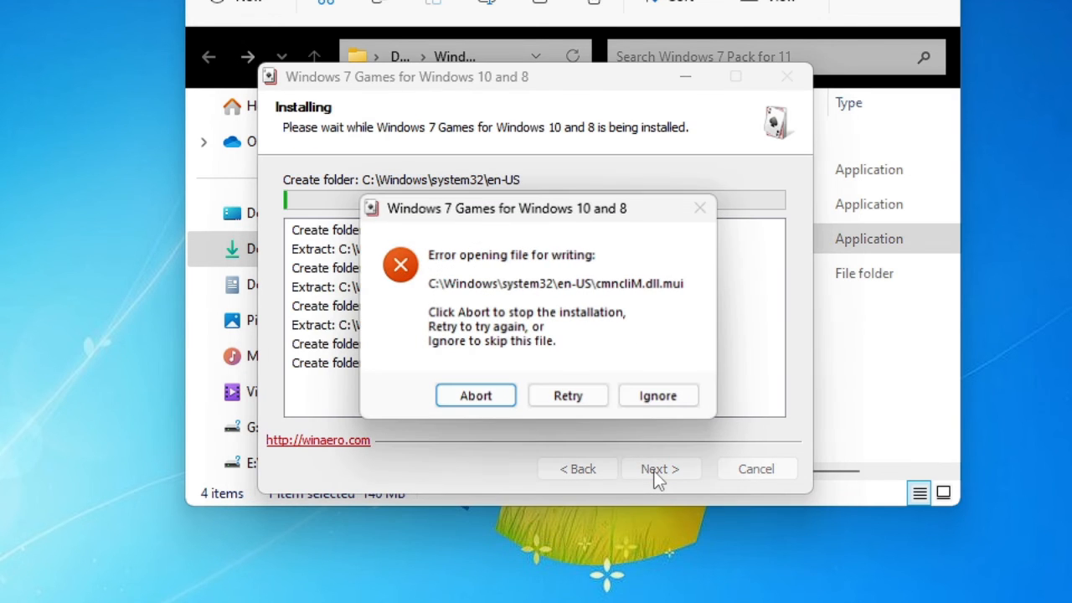
click(645, 400)
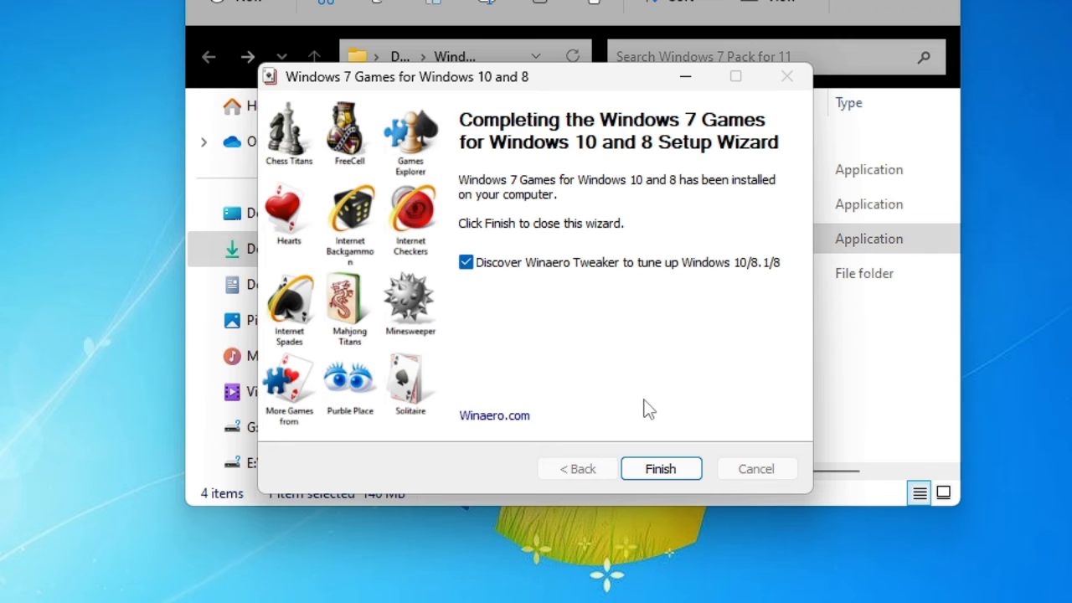
click(659, 469)
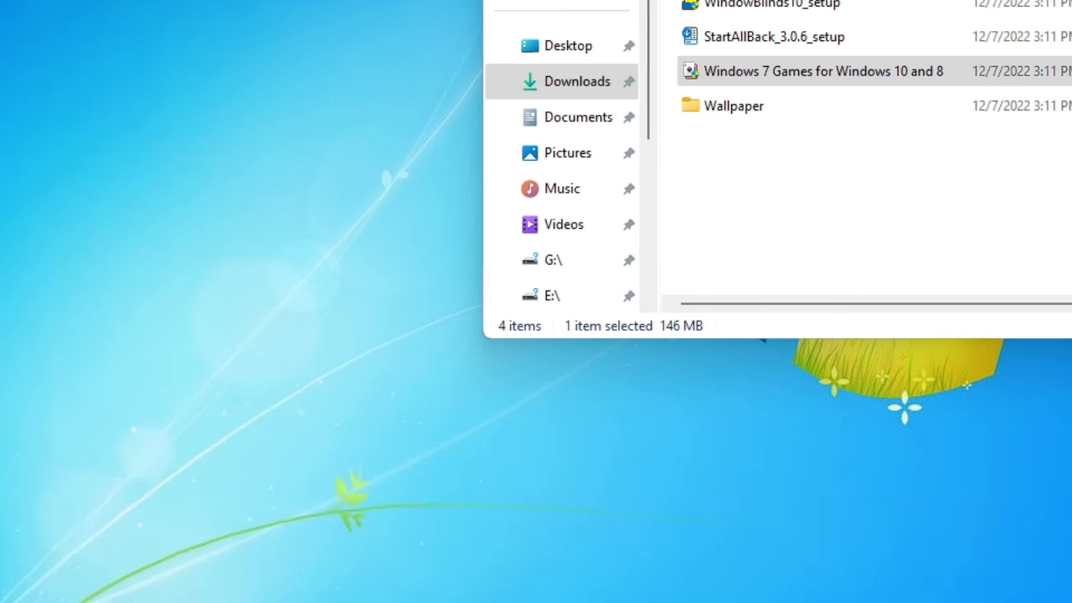
Start Minesweeper from the installed Games folder at the Beginner difficulty level
click(41, 584)
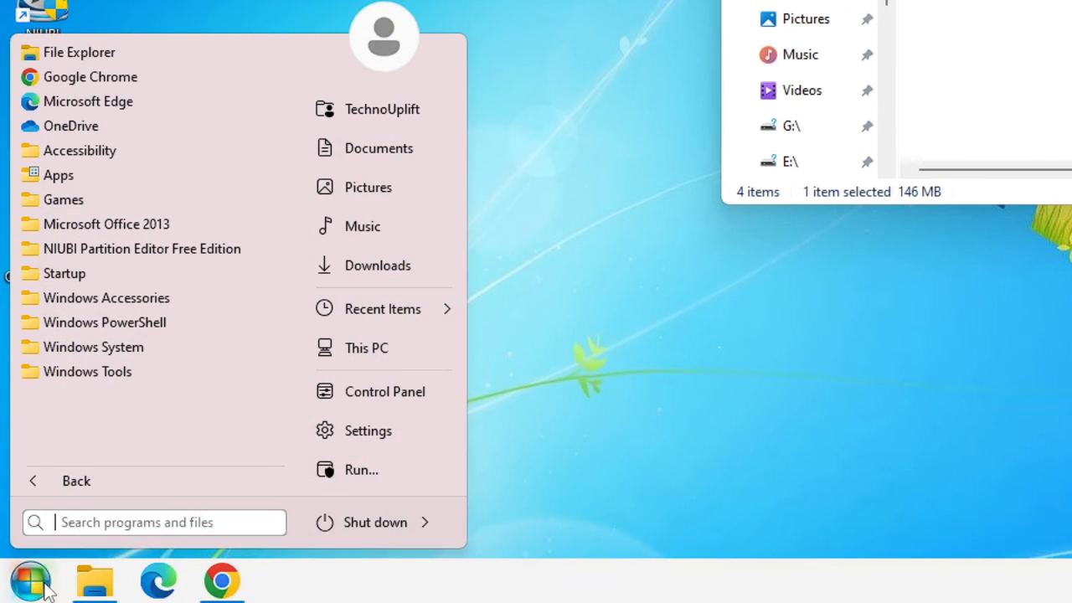
click(64, 199)
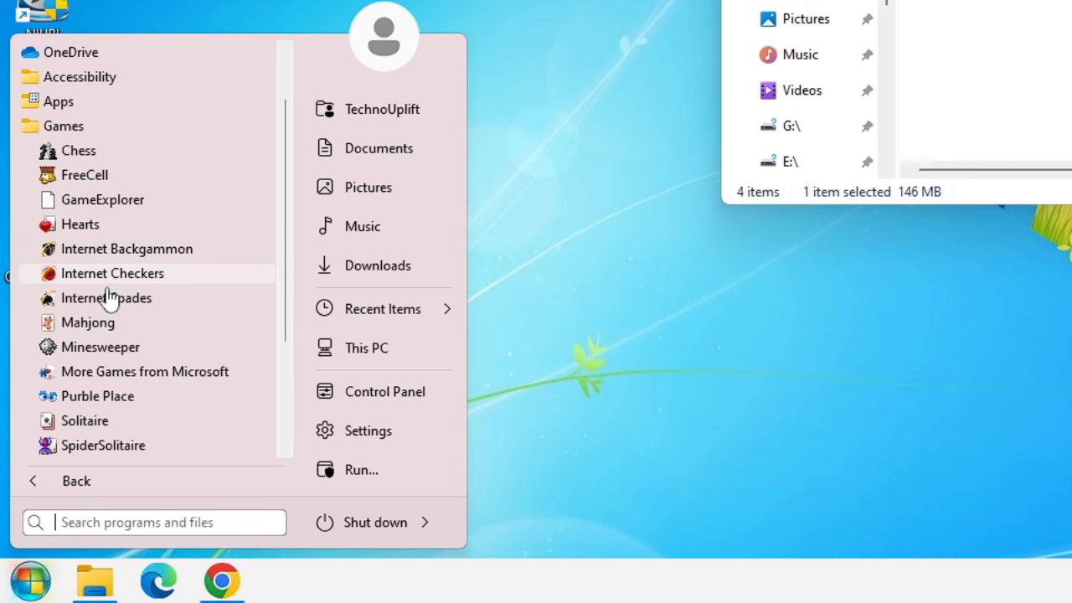
click(125, 348)
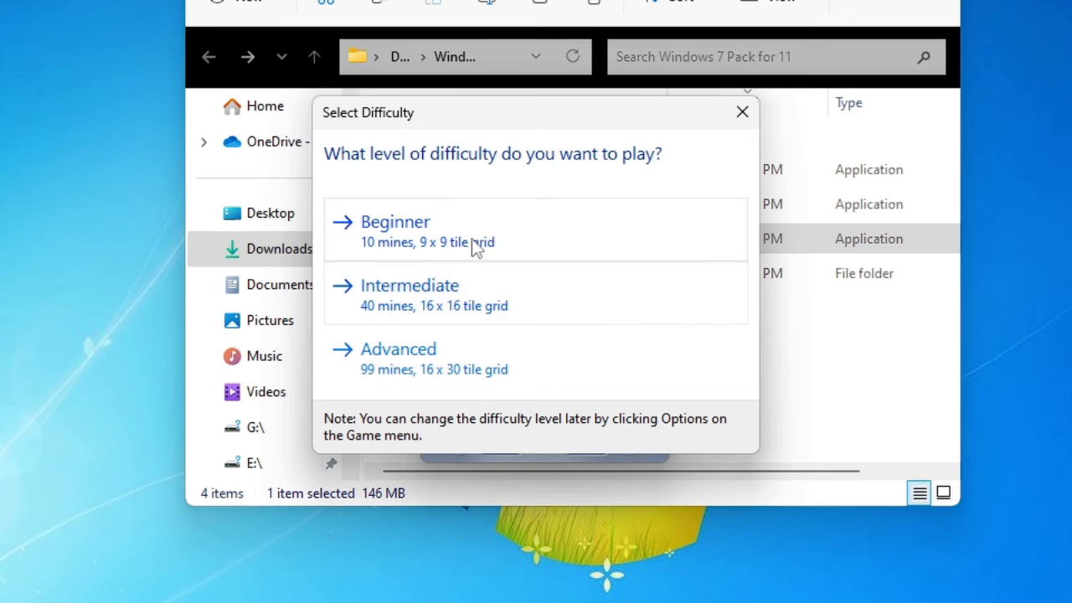
click(474, 242)
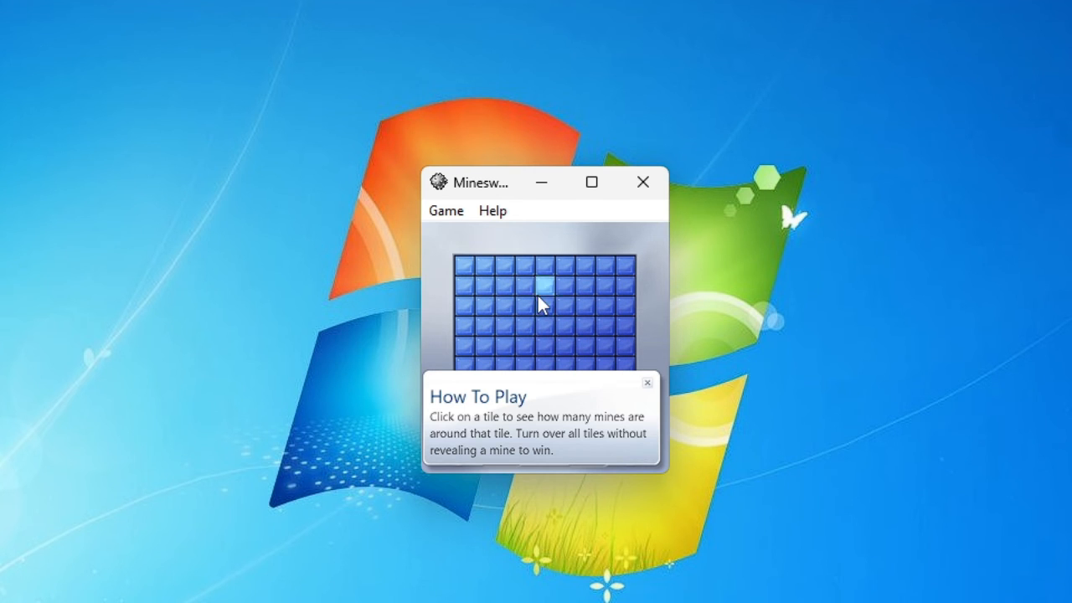
Uncover a few Minesweeper tiles to try the game, and exit with the game in progress saved
click(537, 293)
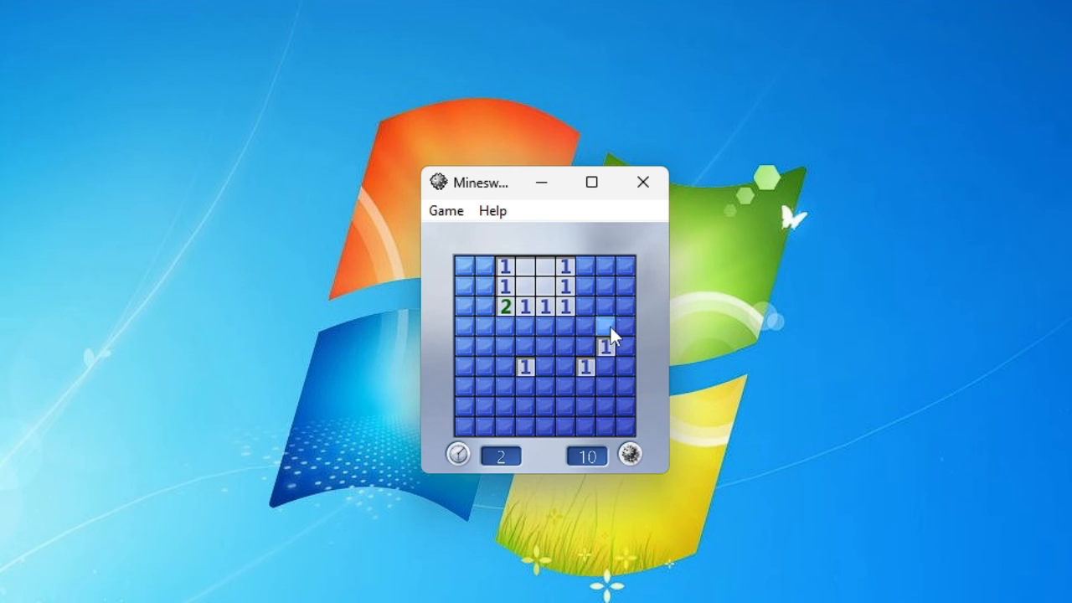
click(603, 287)
click(644, 182)
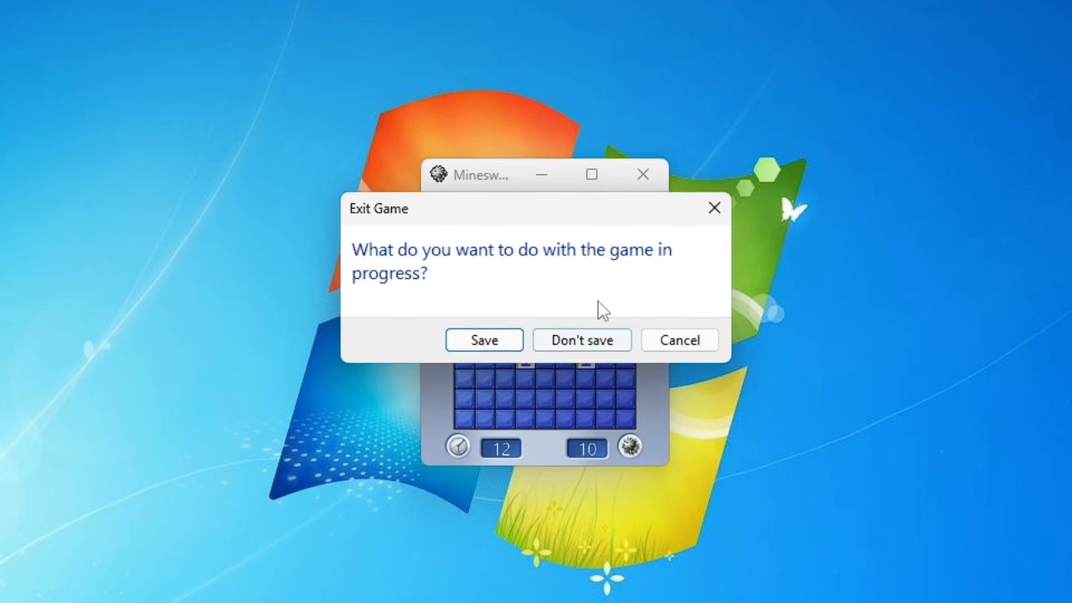
click(715, 205)
click(643, 173)
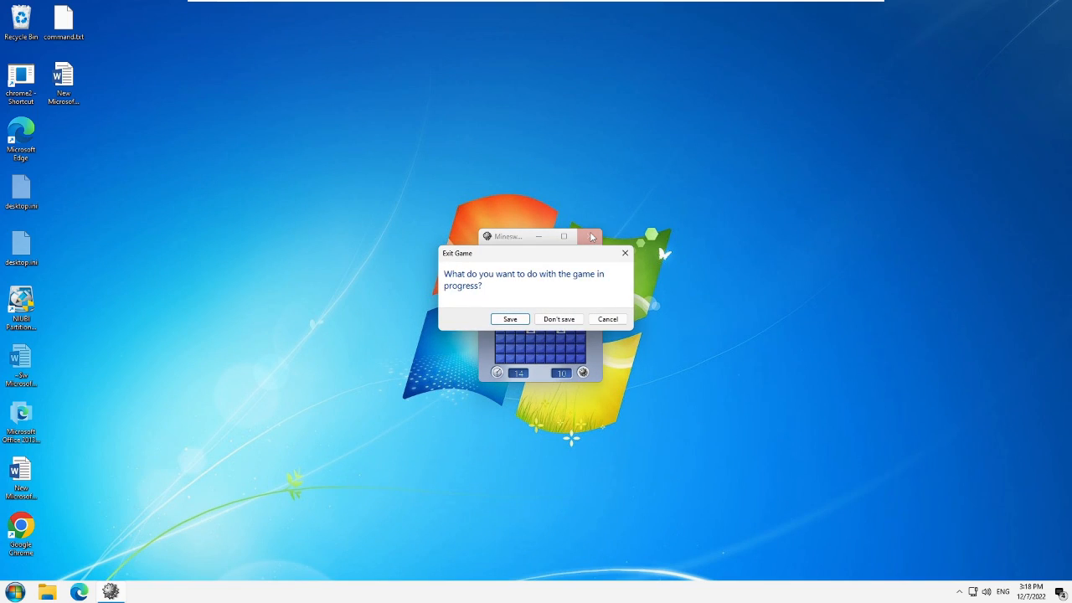
click(513, 319)
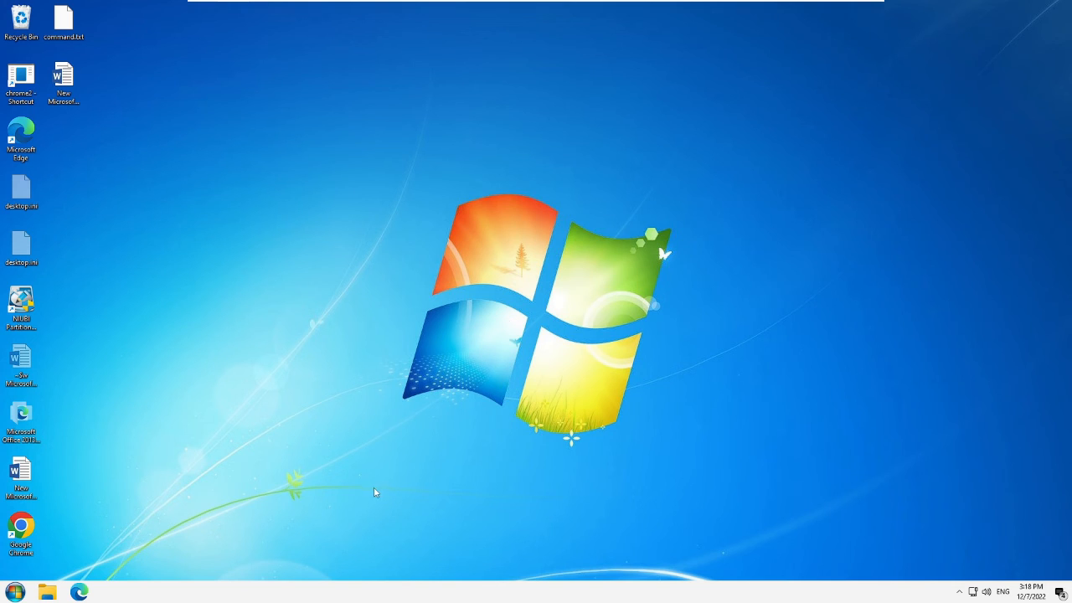
Search for rstrui from the Start menu and open System Restore
click(15, 591)
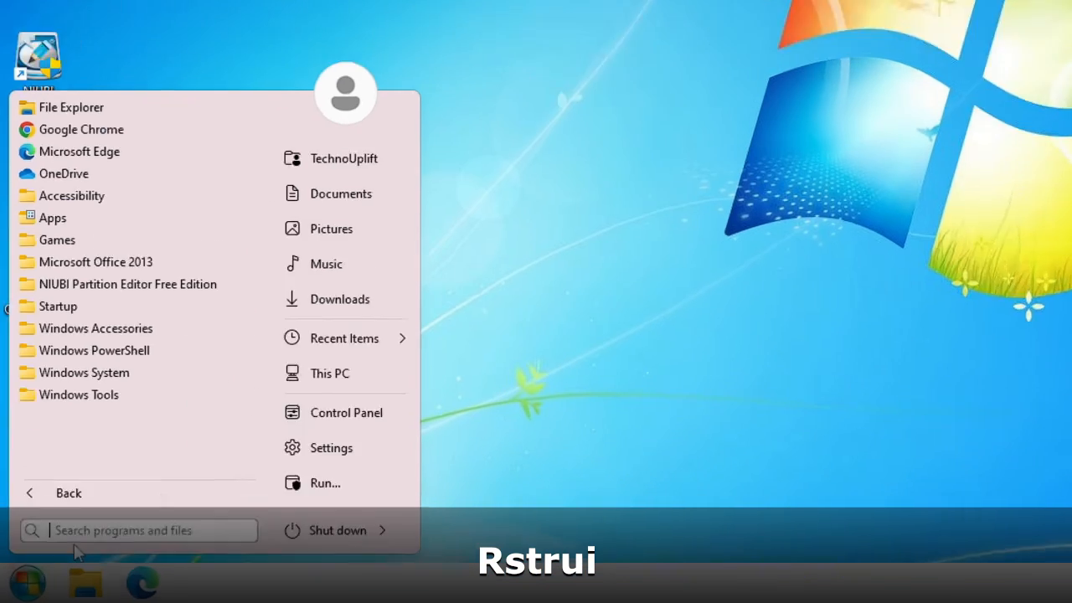
text(rst)
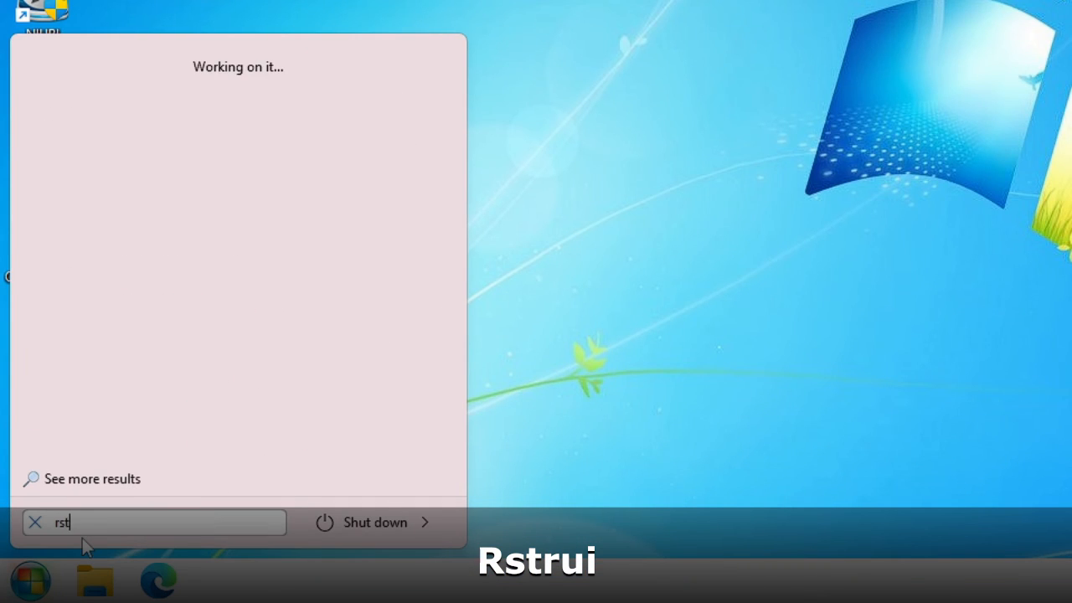
text(rui)
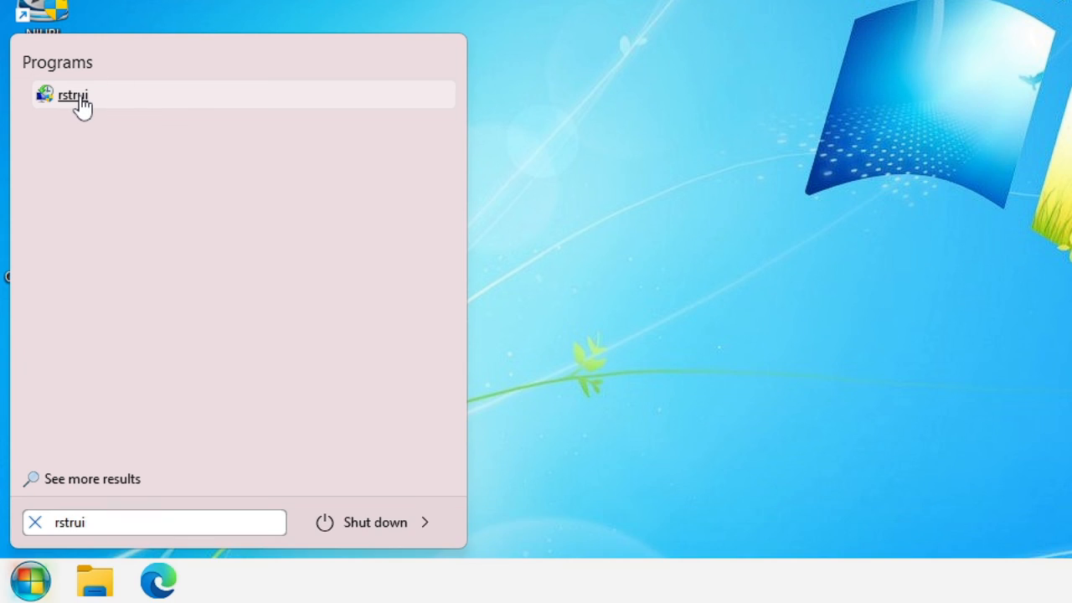
click(75, 97)
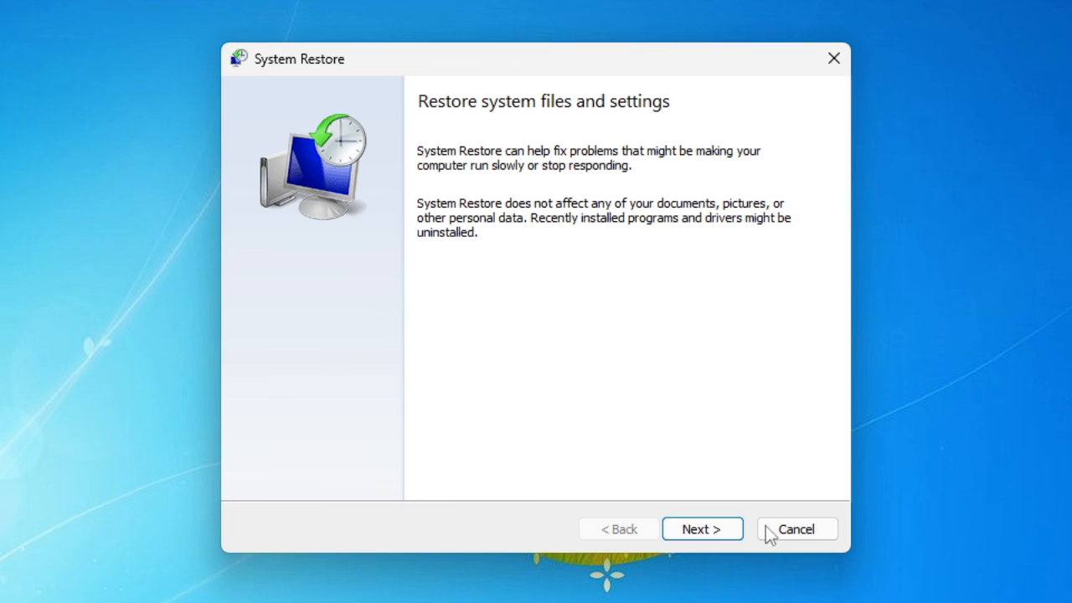
Choose the Original Windows 11 restore point for the system drive and confirm starting the restore
click(706, 529)
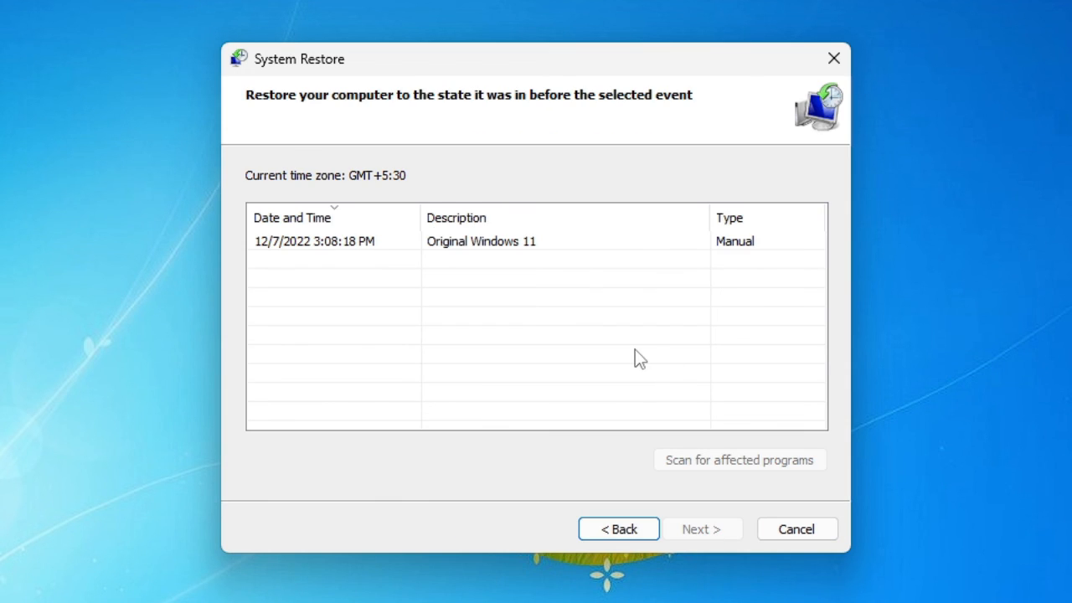
click(444, 243)
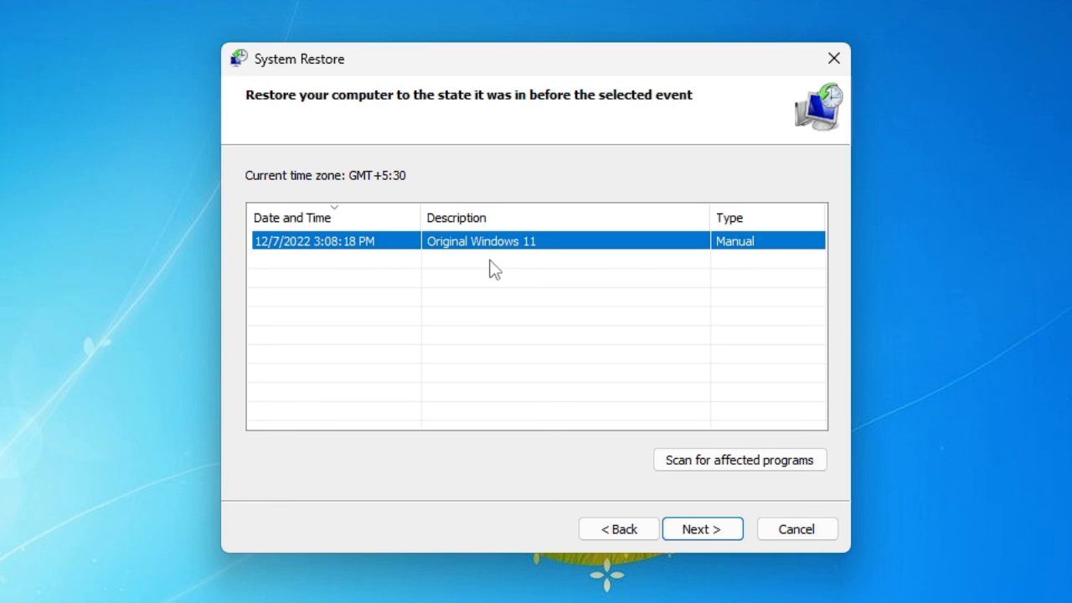
click(702, 528)
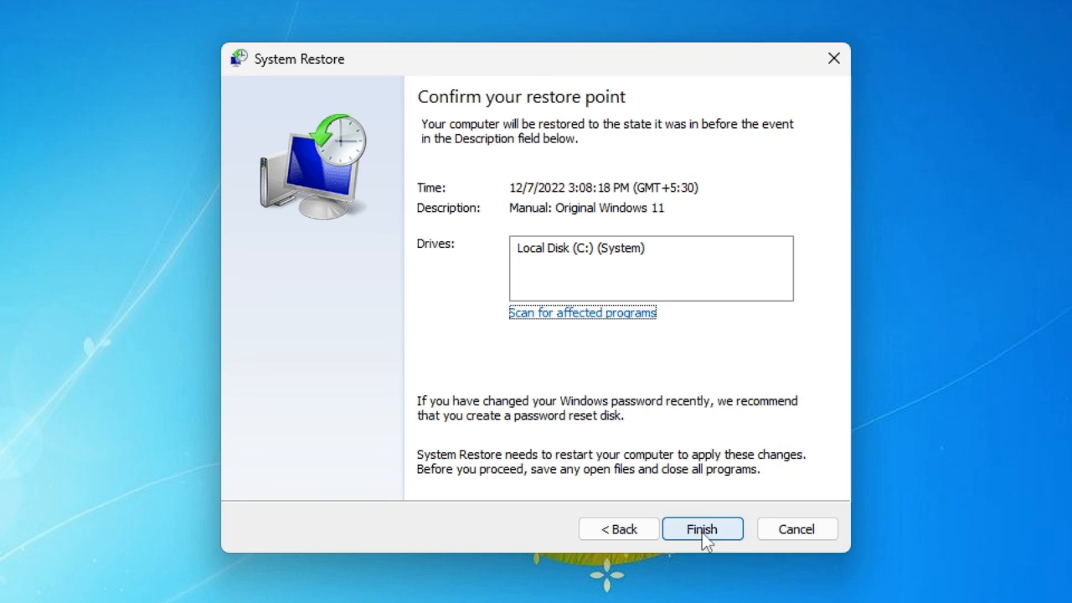
click(702, 531)
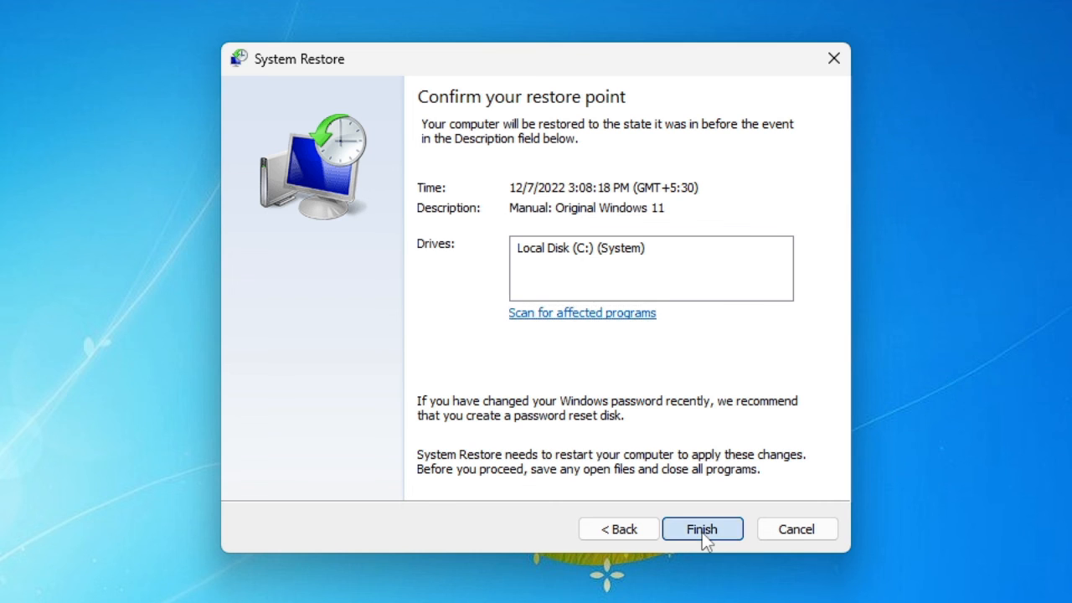
click(689, 337)
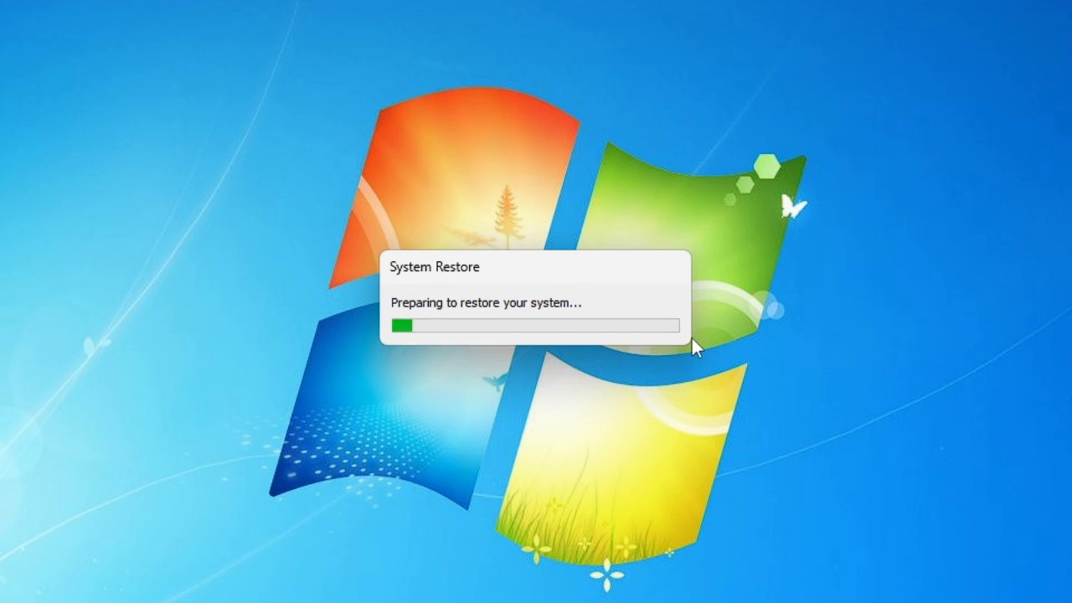